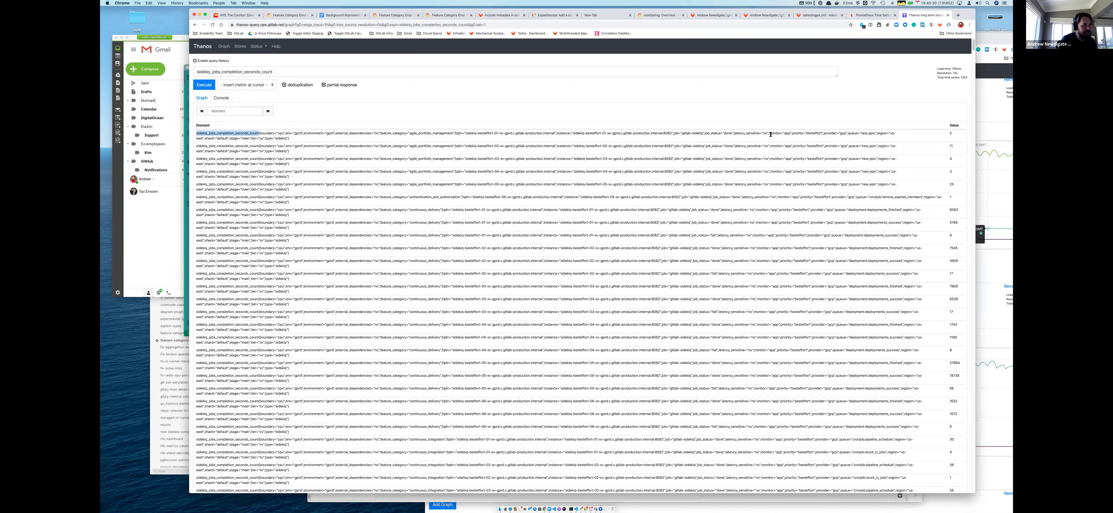
# Step: Examine the labels of the first sidekiq_jobs_completion_seconds_count result, such as queue and job_status
pyautogui.scroll(-1, 866, 135)
pyautogui.doubleClick(868, 134)
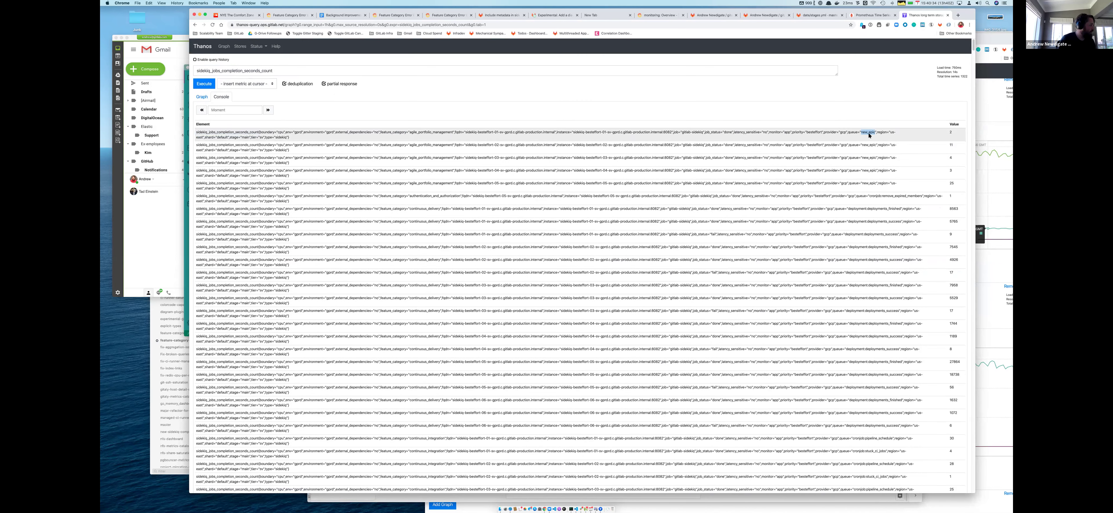
pyautogui.click(780, 132)
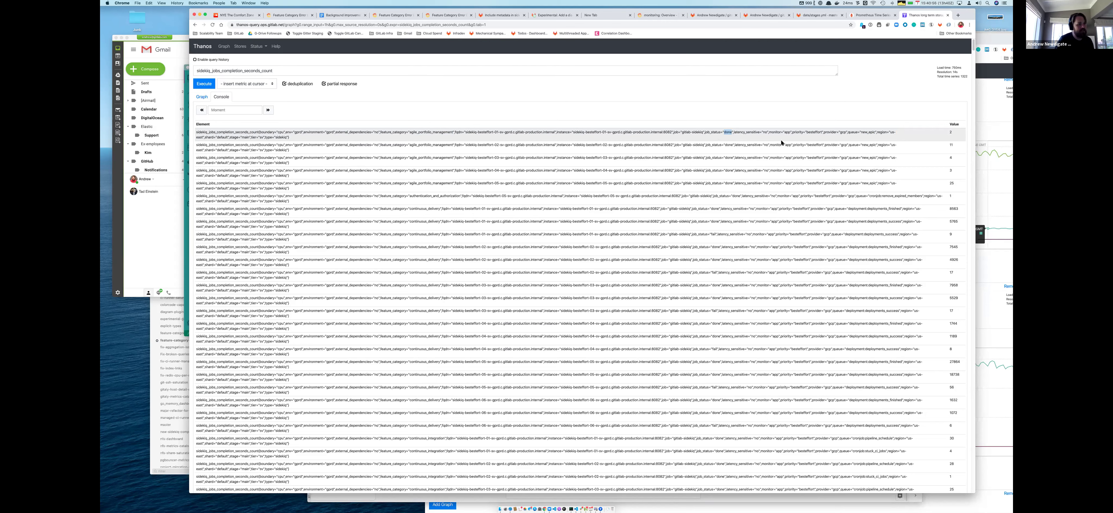
pyautogui.doubleClick(765, 132)
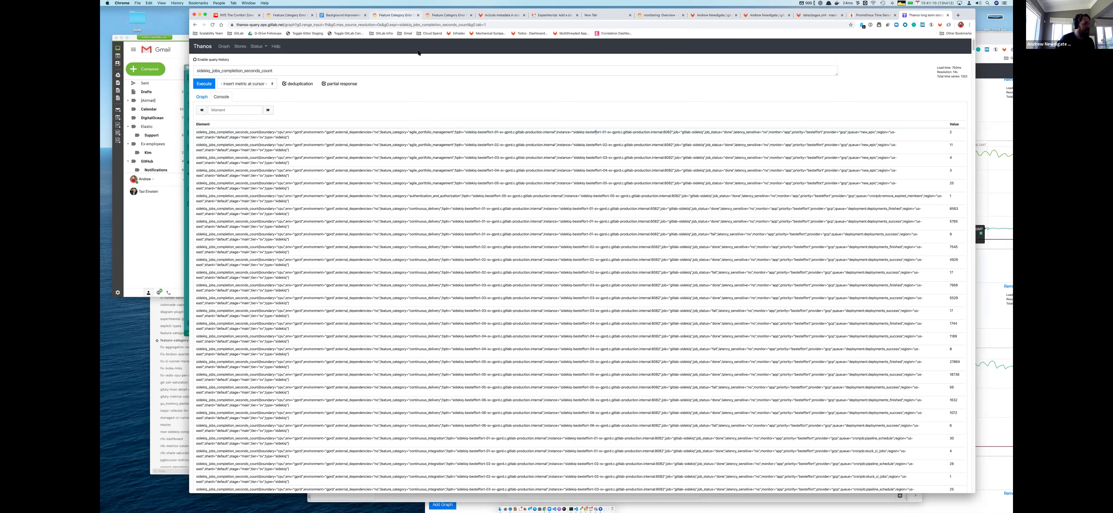
# Step: Open the Feature Category Error Budgets dashboard and examine the apdex entries for not_owned and container_registry
pyautogui.press('super+4')
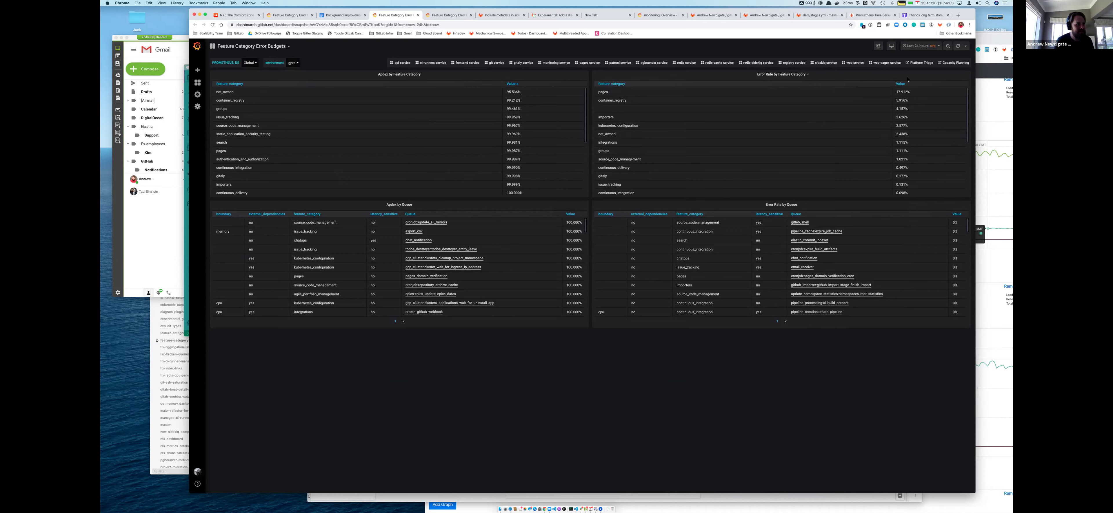
pyautogui.press('super+r')
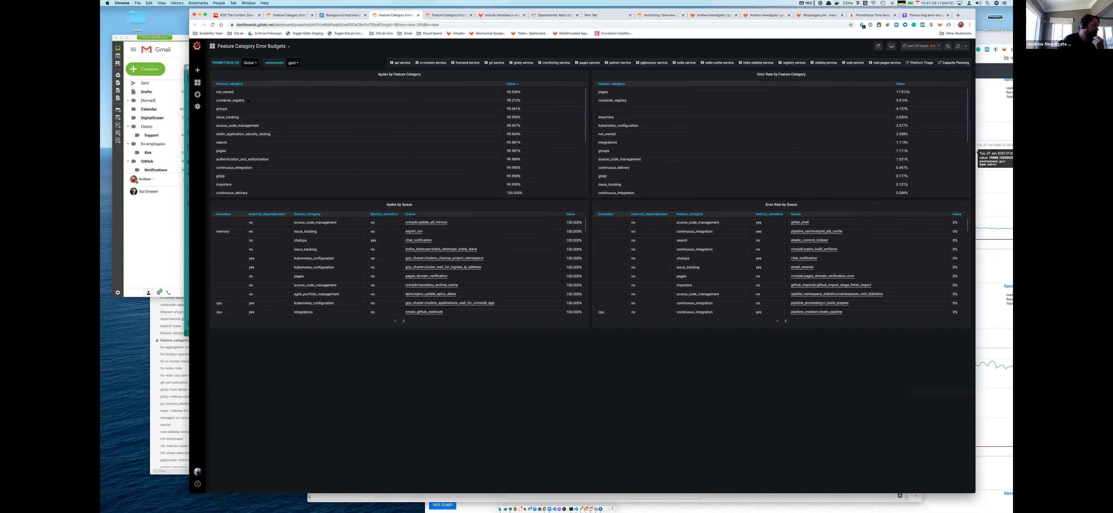
pyautogui.moveTo(217, 91); pyautogui.dragTo(246, 92)
pyautogui.moveTo(521, 93)
pyautogui.mouseDown()
pyautogui.moveTo(488, 92)
pyautogui.moveTo(504, 91)
pyautogui.mouseUp()
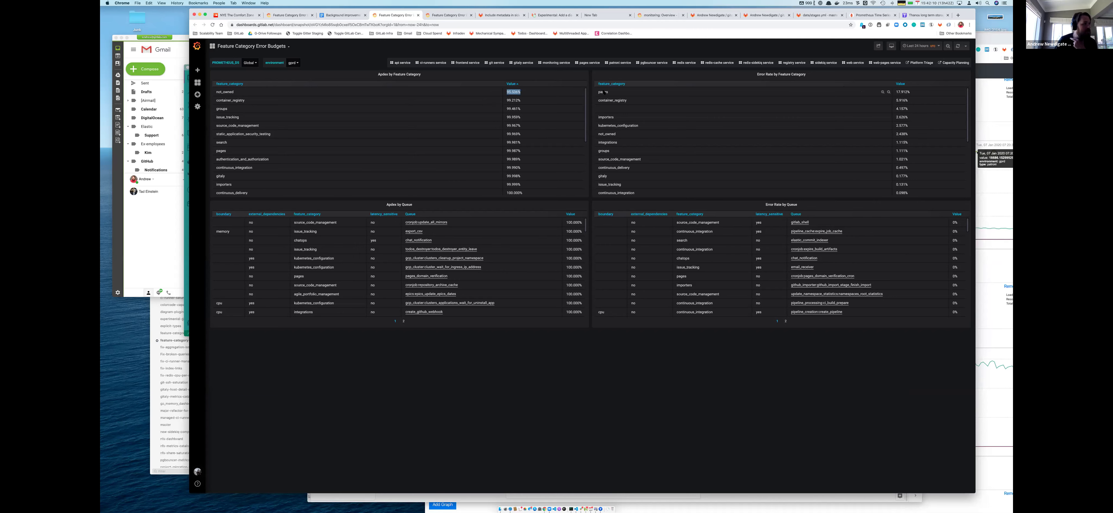
pyautogui.doubleClick(237, 100)
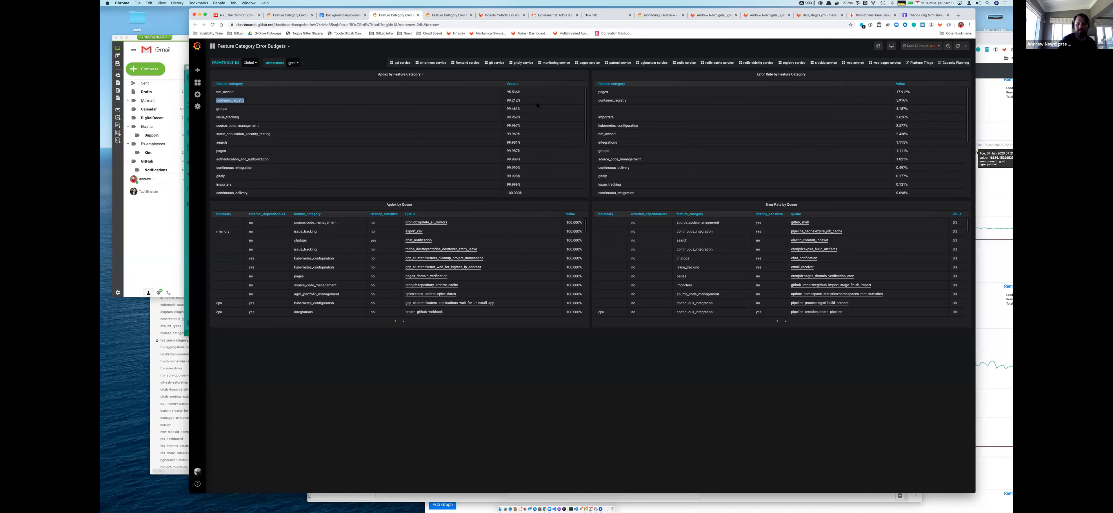
pyautogui.doubleClick(511, 91)
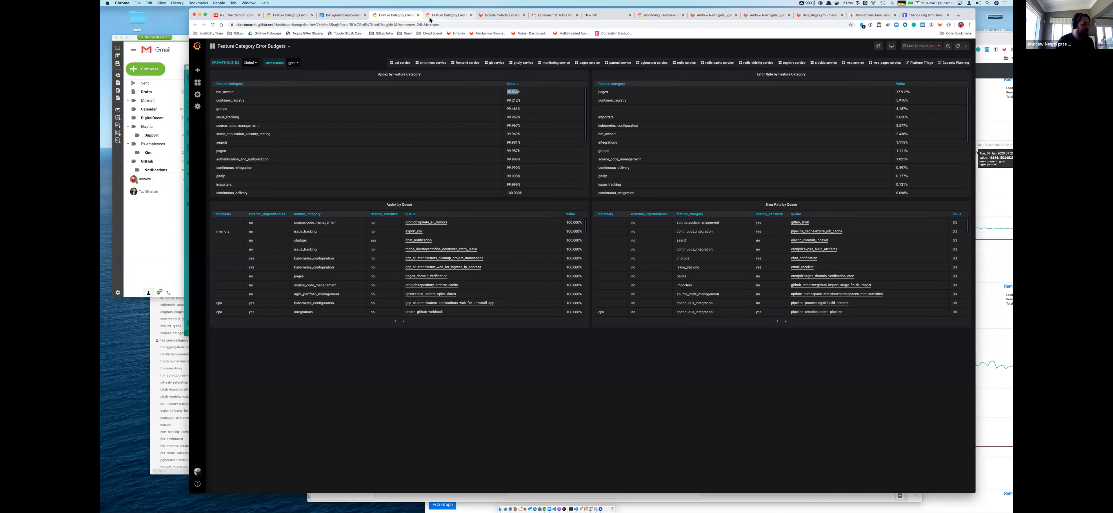
# Step: Switch to Visual Studio Code and highlight the le threshold of the latency-sensitive apdex query in the error-budgets jsonnet file
pyautogui.press('super+Tab')
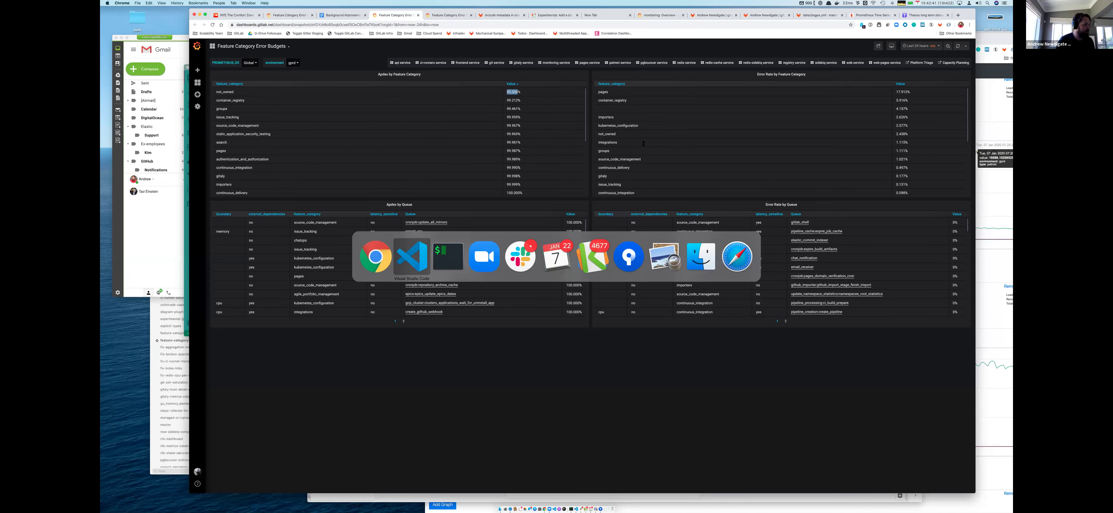
pyautogui.press('super+grave')
pyautogui.hotkey('ctrl', '-')
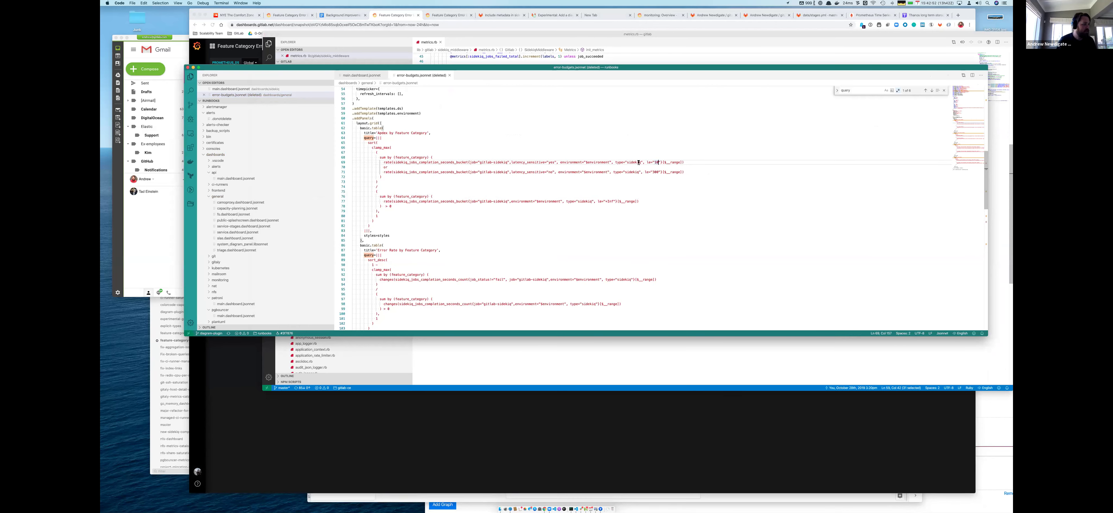
pyautogui.scroll(-1, 684, 105)
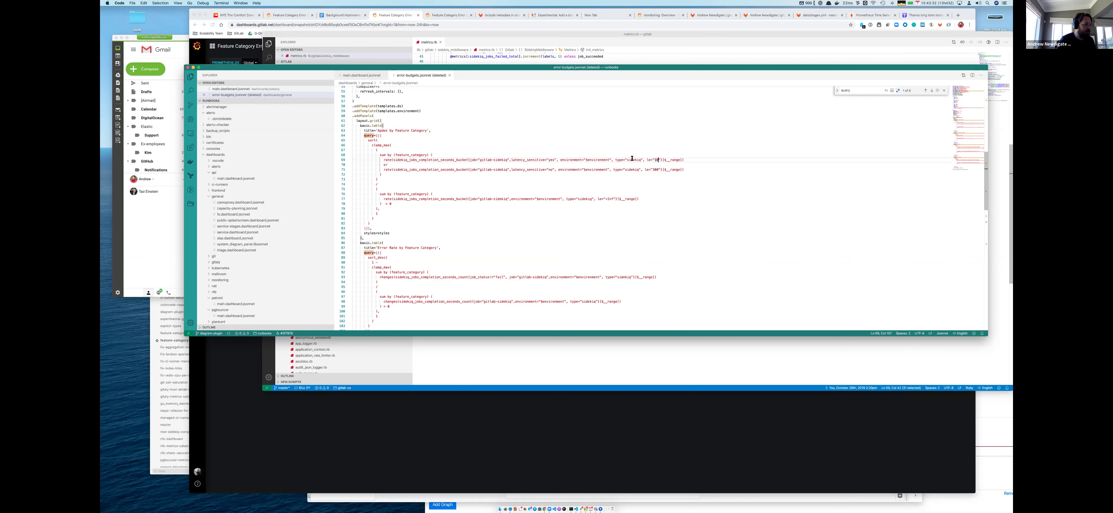
pyautogui.click(658, 160)
pyautogui.press('Left')
pyautogui.press('Left')
pyautogui.press('Left')
pyautogui.hotkey('shift', 'Right')
pyautogui.hotkey('shift', 'Right')
# Step: Switch to Chrome, filter the error budgets dashboard to container_registry and examine the apdex of the delete_container_repository queue
pyautogui.press('super+Tab')
pyautogui.press('super+Tab')
pyautogui.press('super+Tab')
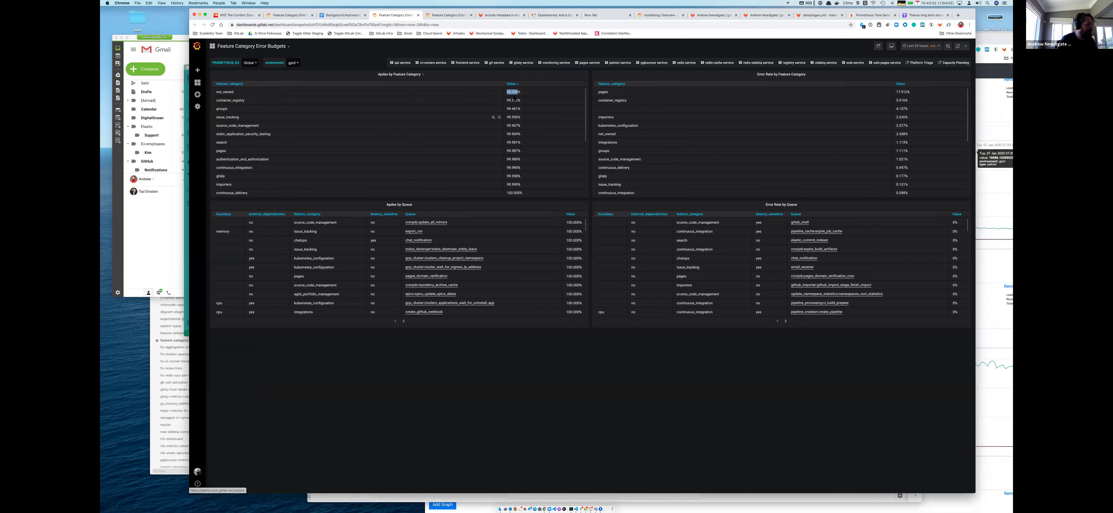
pyautogui.moveTo(506, 100); pyautogui.dragTo(514, 101)
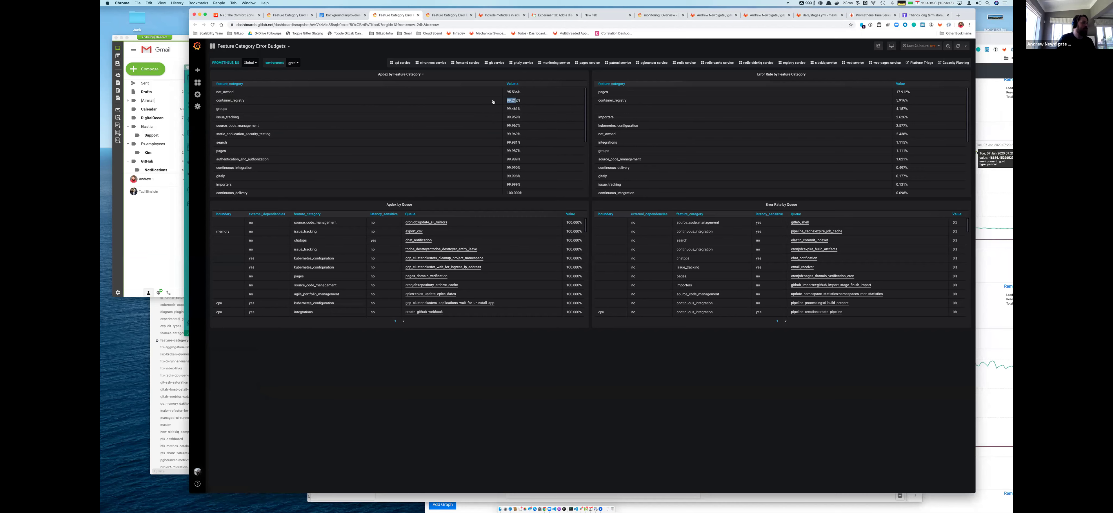
pyautogui.click(437, 101)
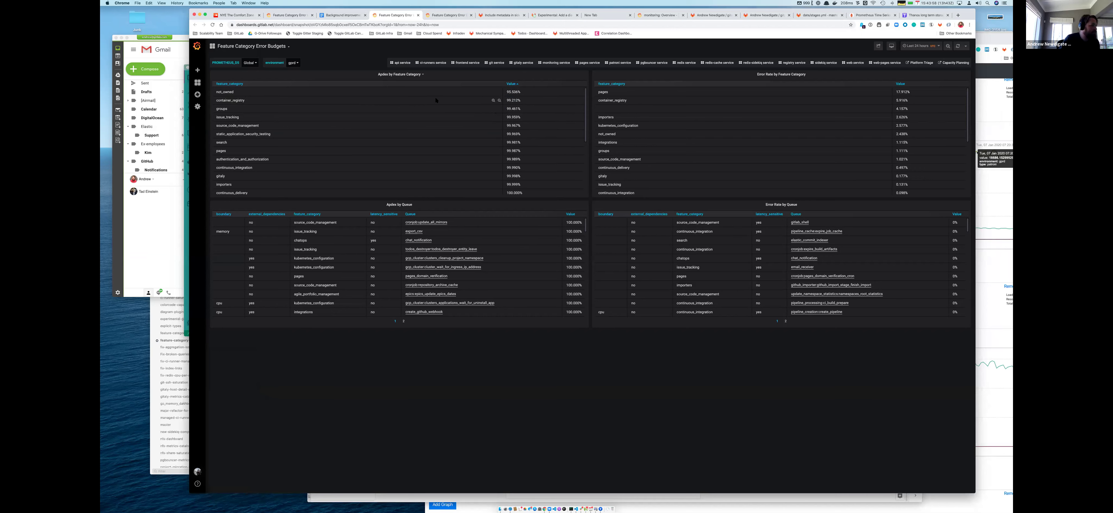
pyautogui.click(493, 100)
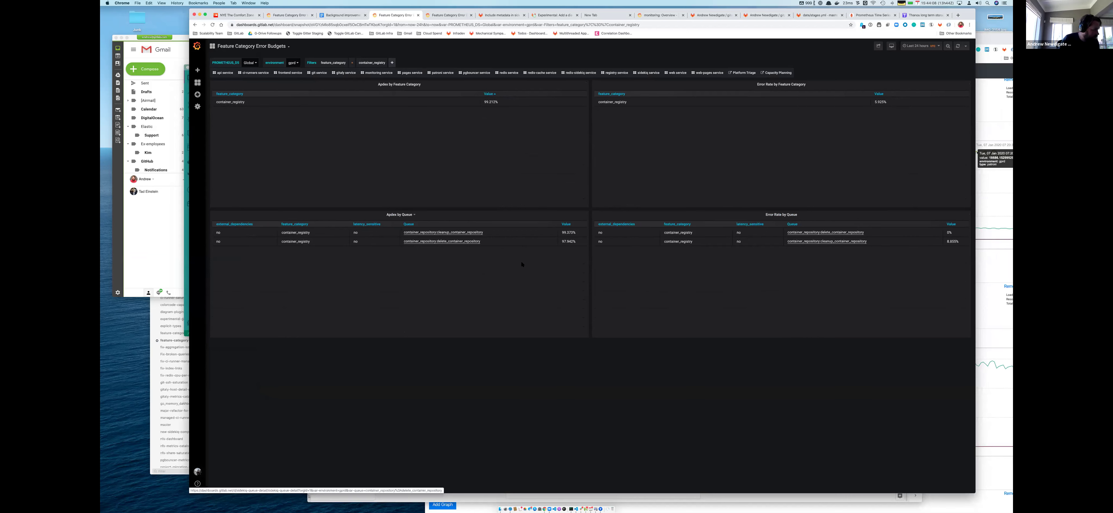
pyautogui.moveTo(576, 242); pyautogui.dragTo(561, 243)
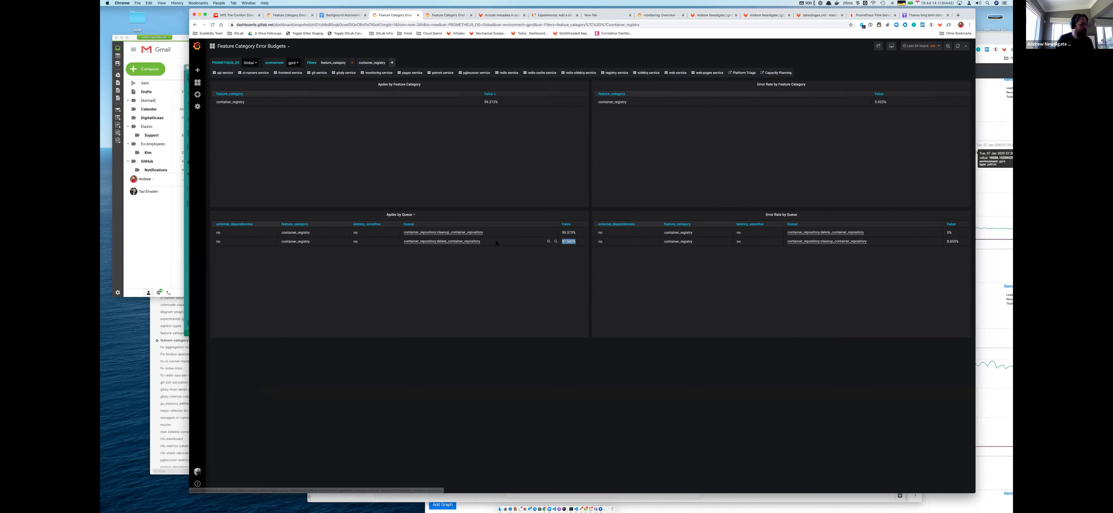
pyautogui.moveTo(496, 242); pyautogui.dragTo(436, 244)
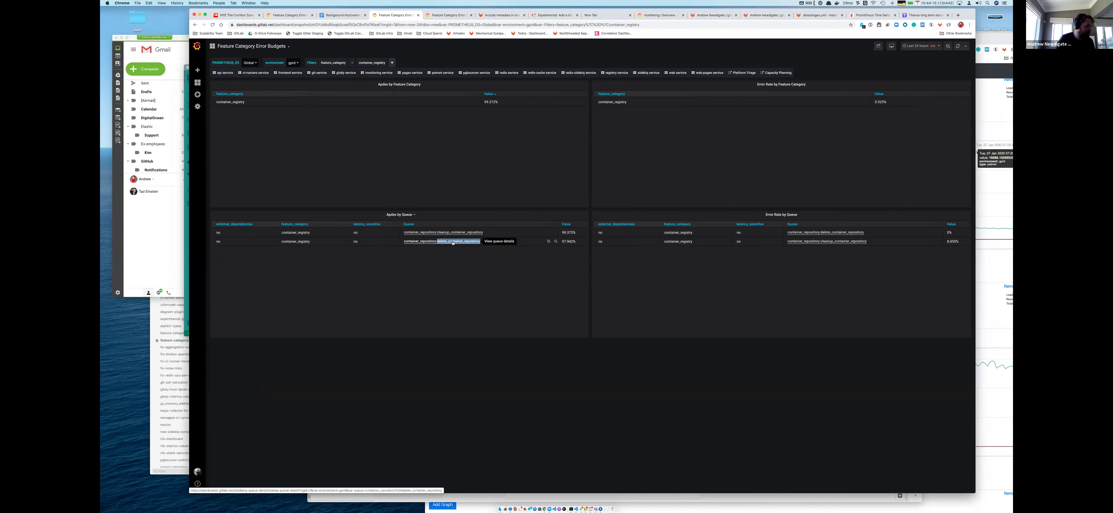
# Step: Check the Sidekiq metric definitions of metrics.rb in Visual Studio Code, and return to the dashboard in Chrome
pyautogui.press('super+Tab')
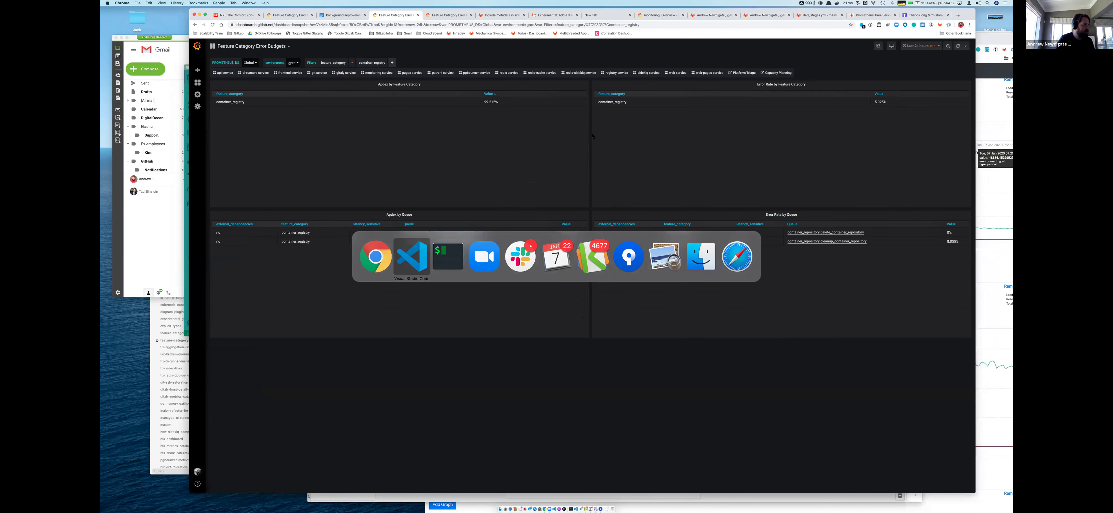
pyautogui.press('super+grave')
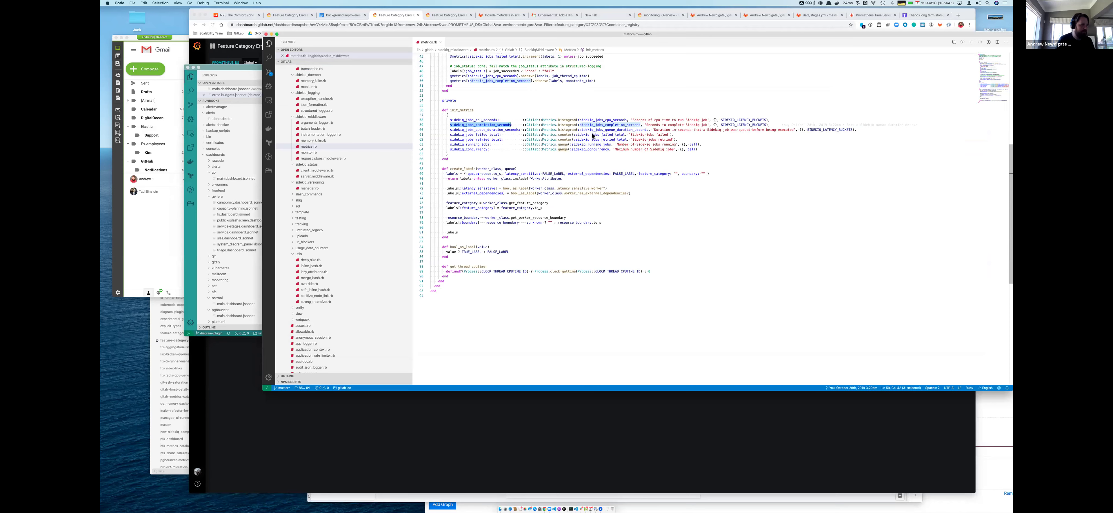
pyautogui.press('super+Tab')
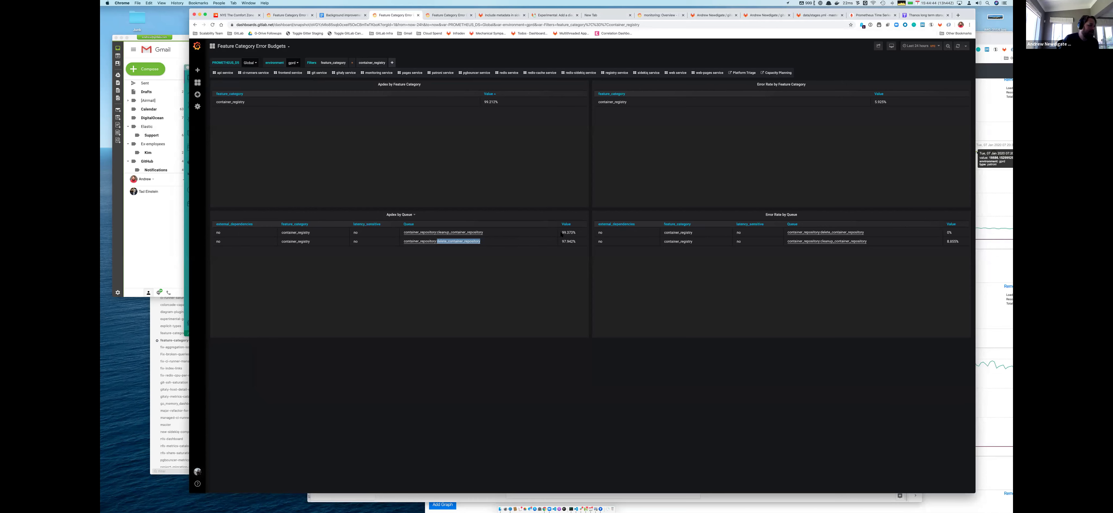
pyautogui.click(545, 241)
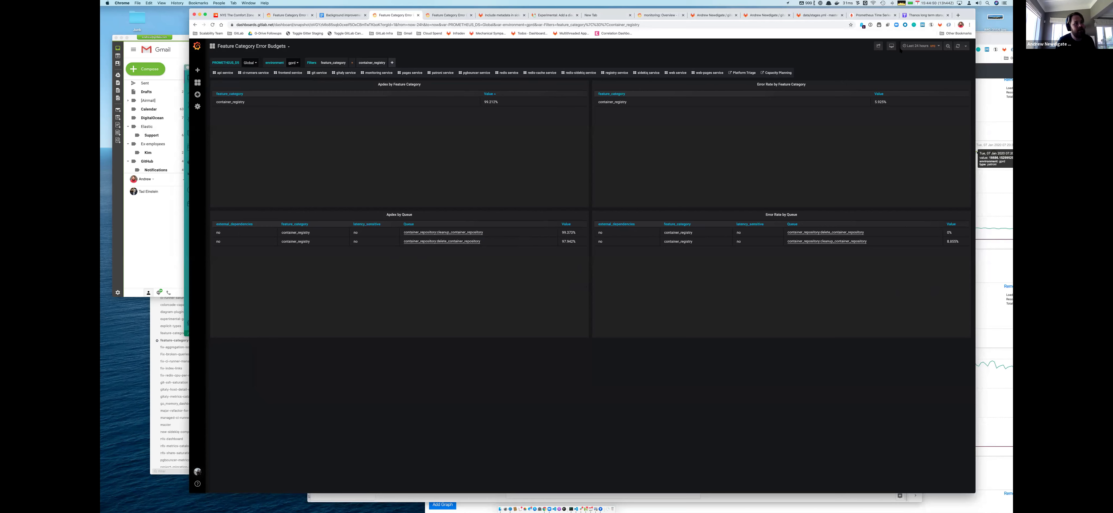
# Step: Remove the container_registry filter parameter from the dashboard URL and reload the unfiltered dashboard
pyautogui.click(539, 24)
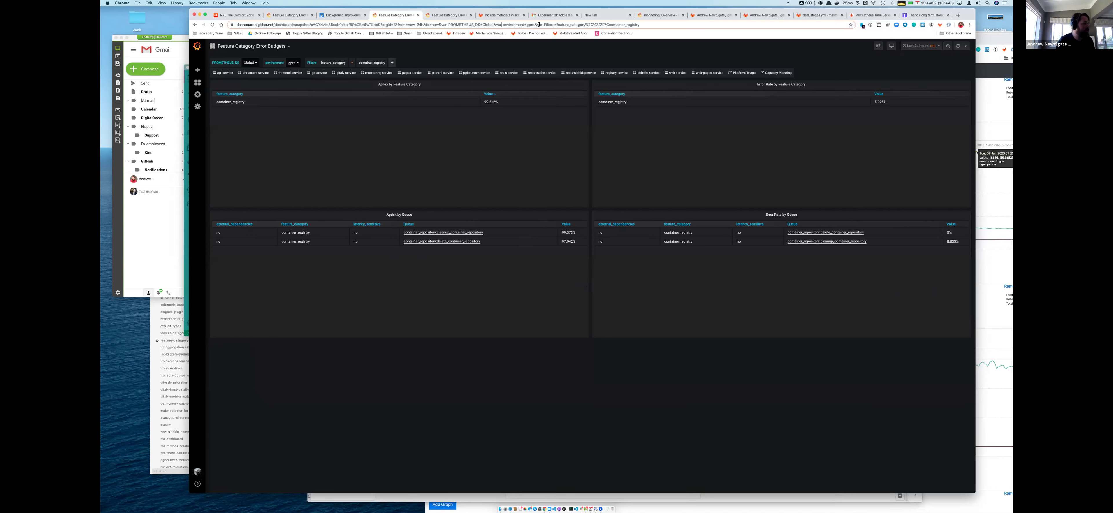
pyautogui.moveTo(539, 25); pyautogui.dragTo(742, 23)
pyautogui.click(742, 23)
pyautogui.hotkey('shift', 'Left')
pyautogui.hotkey('shift', 'Left')
pyautogui.hotkey('shift', 'Left')
pyautogui.hotkey('shift', 'Left')
pyautogui.hotkey('shift', 'Left')
pyautogui.hotkey('shift', 'Left')
pyautogui.hotkey('shift', 'Left')
pyautogui.hotkey('shift', 'Left')
pyautogui.hotkey('shift', 'Left')
pyautogui.hotkey('shift', 'Left')
pyautogui.hotkey('shift', 'Left')
pyautogui.hotkey('shift', 'Left')
pyautogui.hotkey('shift', 'Left')
pyautogui.hotkey('shift', 'Left')
pyautogui.hotkey('shift', 'Left')
pyautogui.hotkey('shift', 'Left')
pyautogui.hotkey('shift', 'Left')
pyautogui.hotkey('shift', 'Left')
pyautogui.hotkey('shift', 'Left')
pyautogui.hotkey('shift', 'Left')
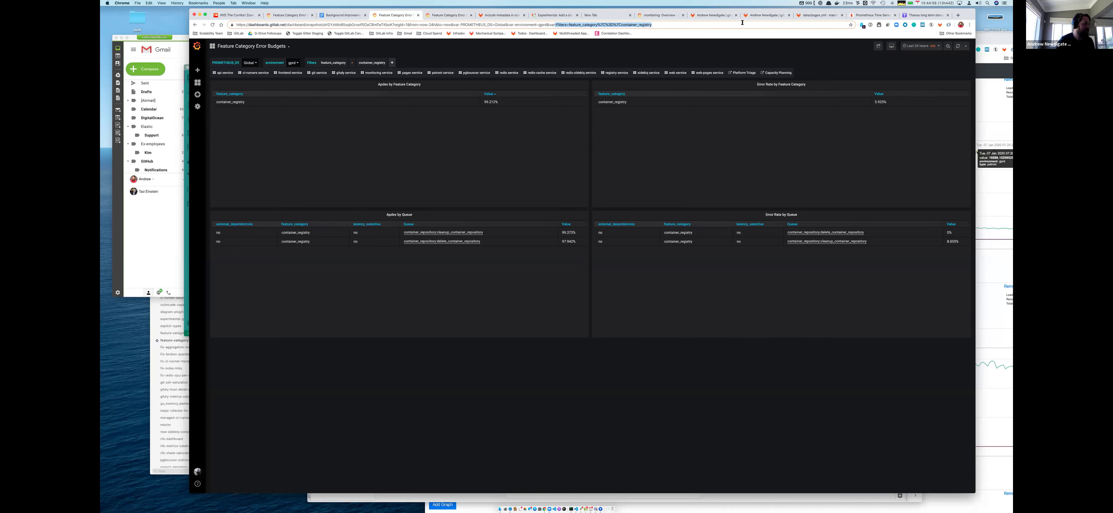
pyautogui.press('BackSpace')
pyautogui.press('Return')
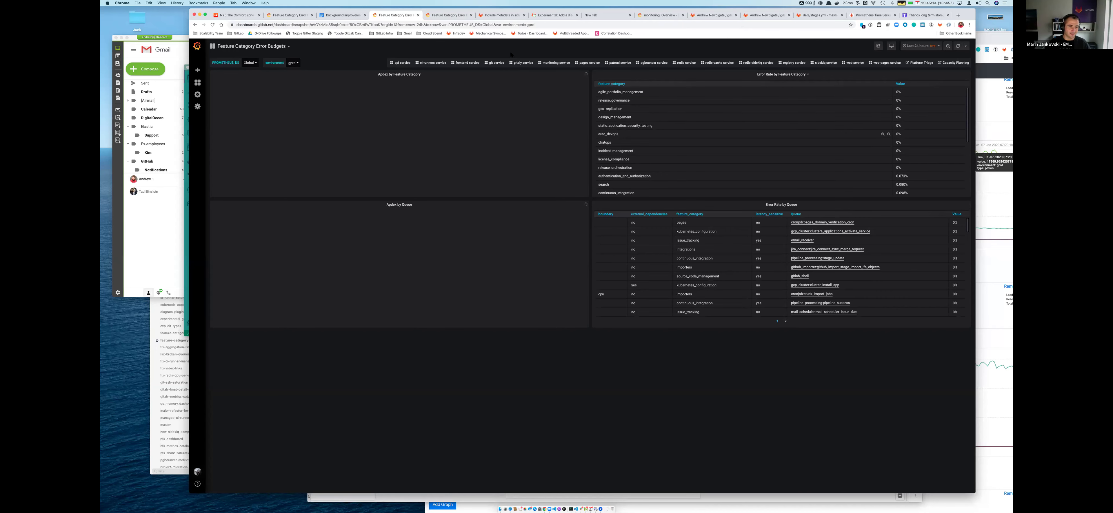
# Step: Sort the Apdex by Feature Category table by value in ascending order and show its first rows
pyautogui.scroll(-5, 302, 143)
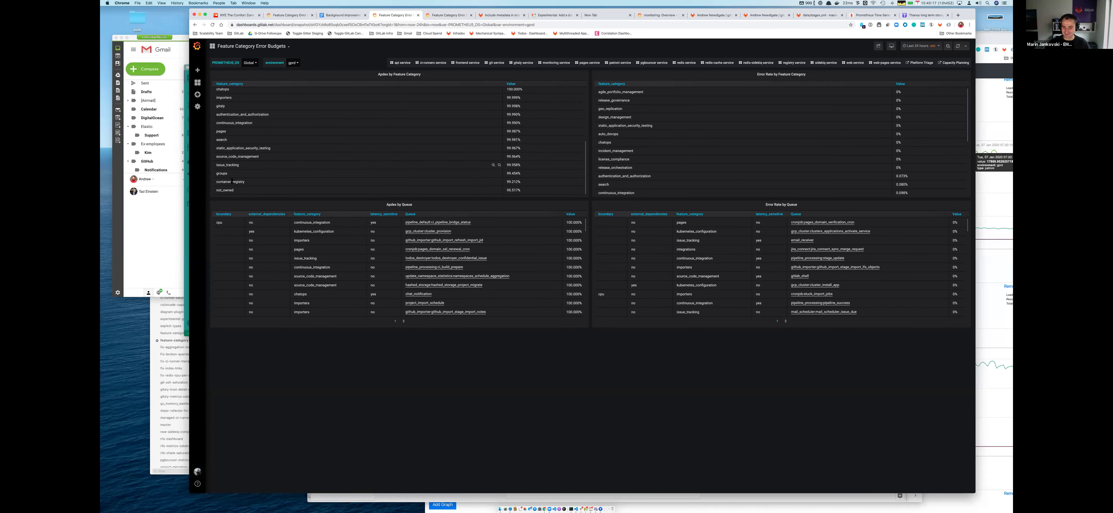
pyautogui.doubleClick(233, 182)
pyautogui.click(512, 84)
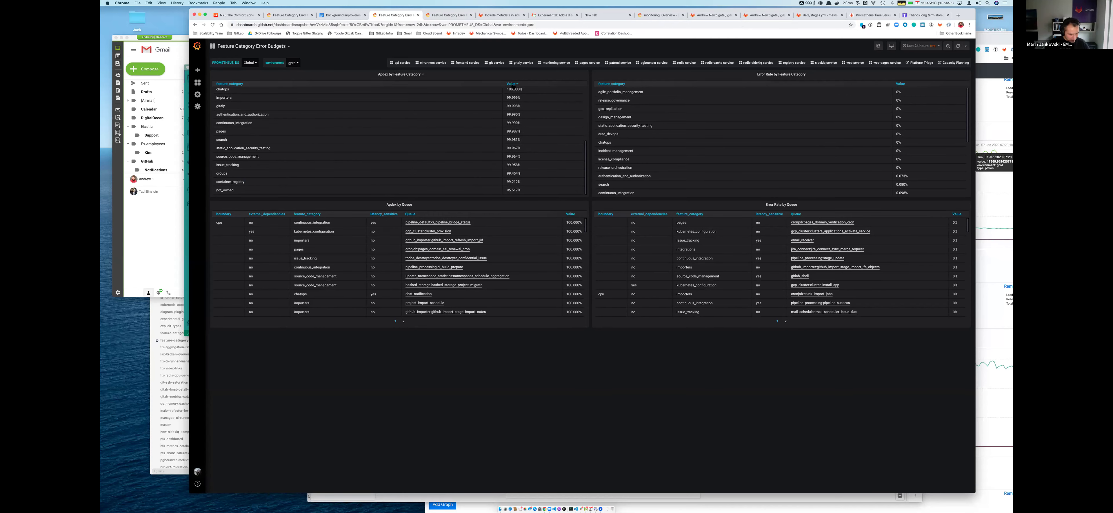
pyautogui.click(513, 85)
pyautogui.click(512, 84)
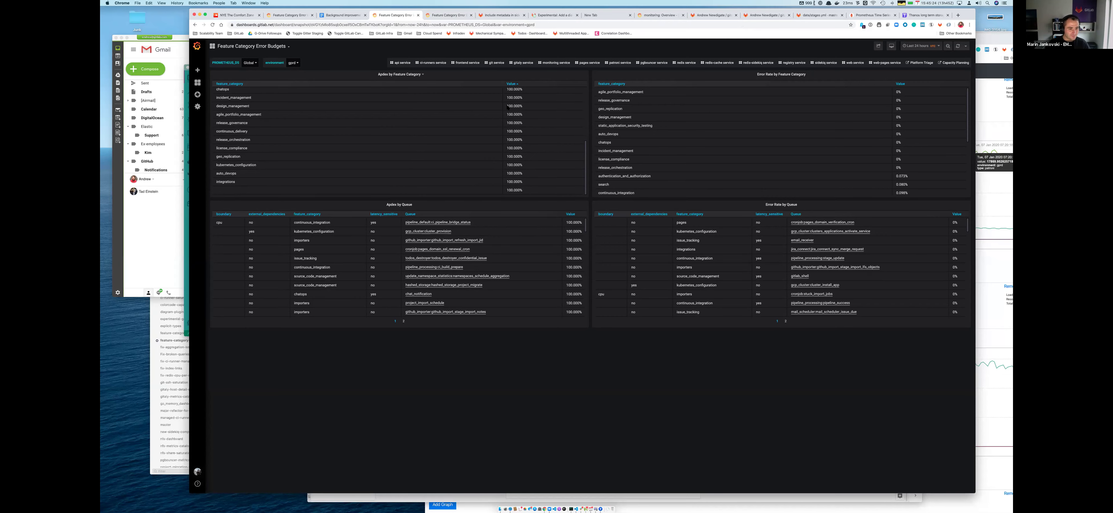
pyautogui.scroll(5, 257, 102)
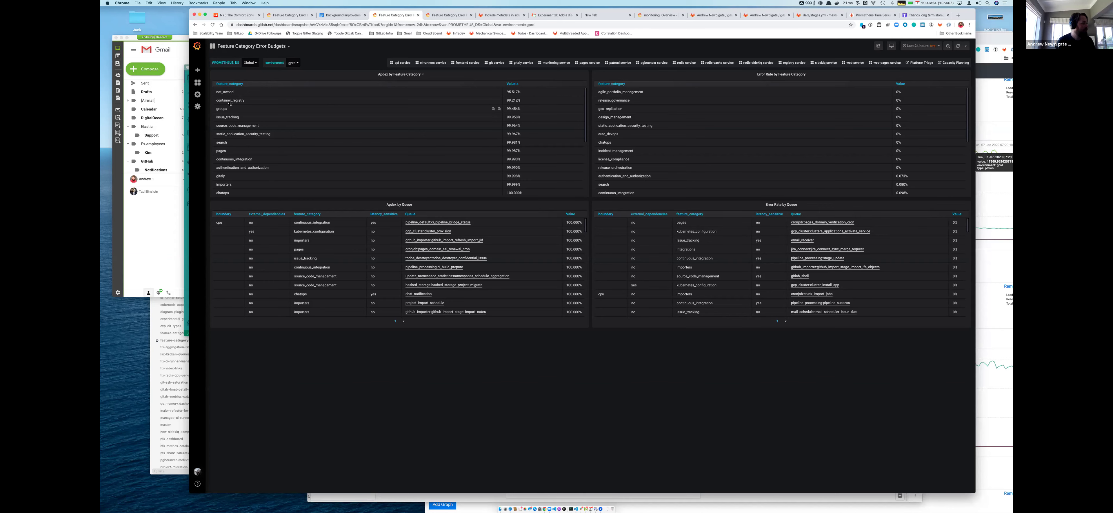
# Step: Filter the dashboard to container_registry and highlight the apdex value of the delete_container_repository queue
pyautogui.click(498, 100)
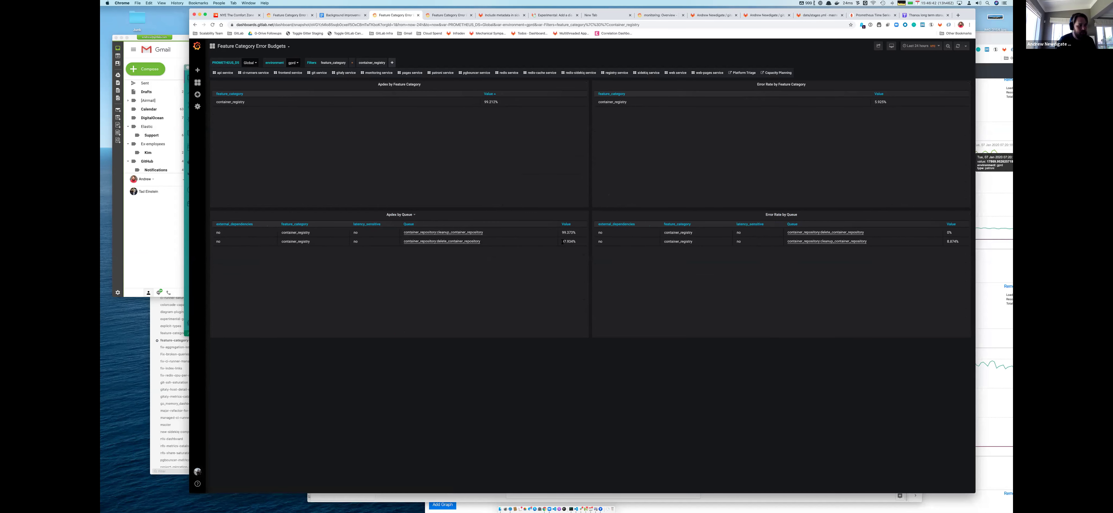
pyautogui.tripleClick(574, 242)
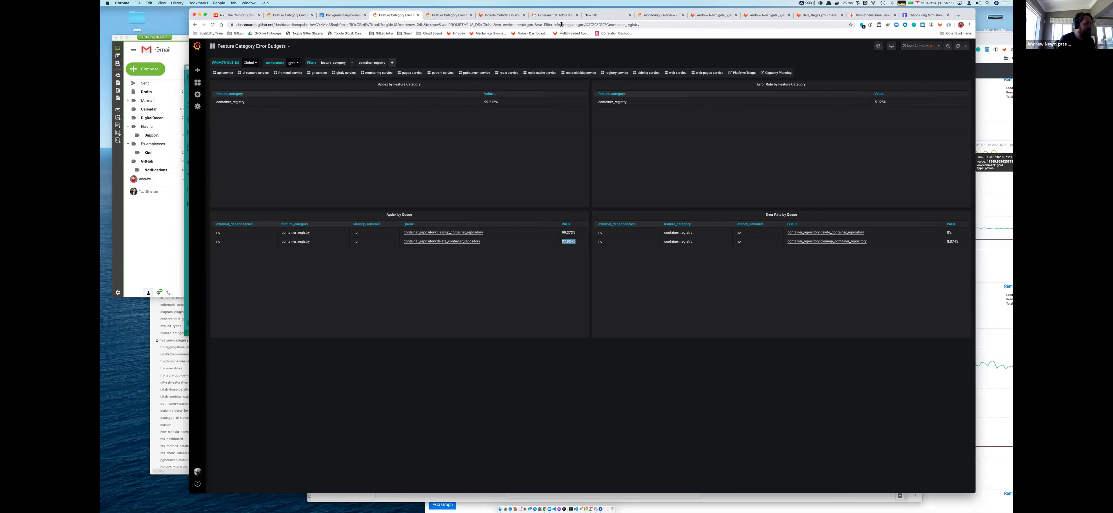
# Step: Clear the feature category filter by deleting its parameter from the dashboard URL and reloading
pyautogui.click(534, 25)
pyautogui.hotkey('shift', 'End')
pyautogui.press('BackSpace')
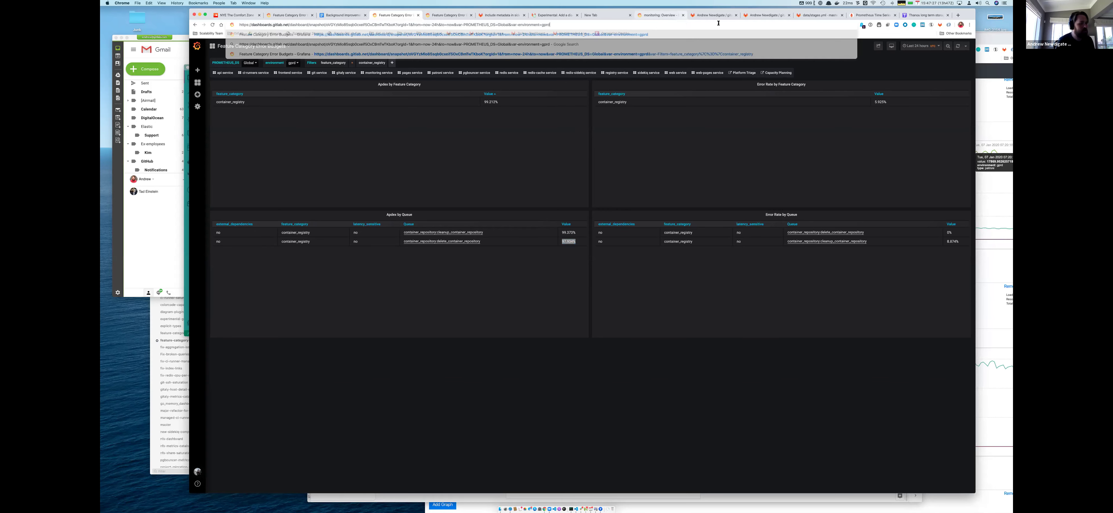
pyautogui.press('Return')
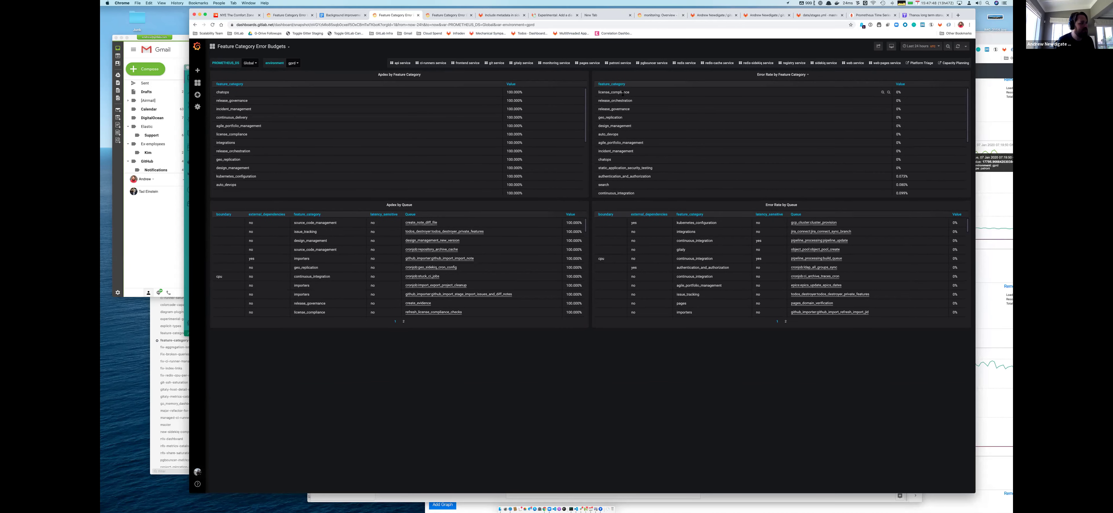
# Step: Sort the Error Rate by Feature Category table by value in descending order and filter the dashboard to pages
pyautogui.doubleClick(612, 92)
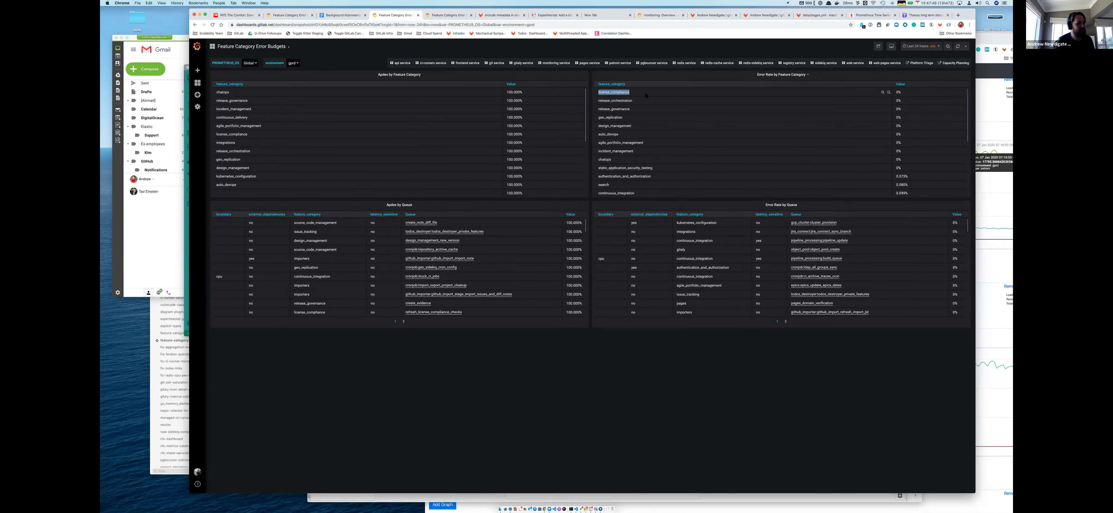
pyautogui.click(900, 84)
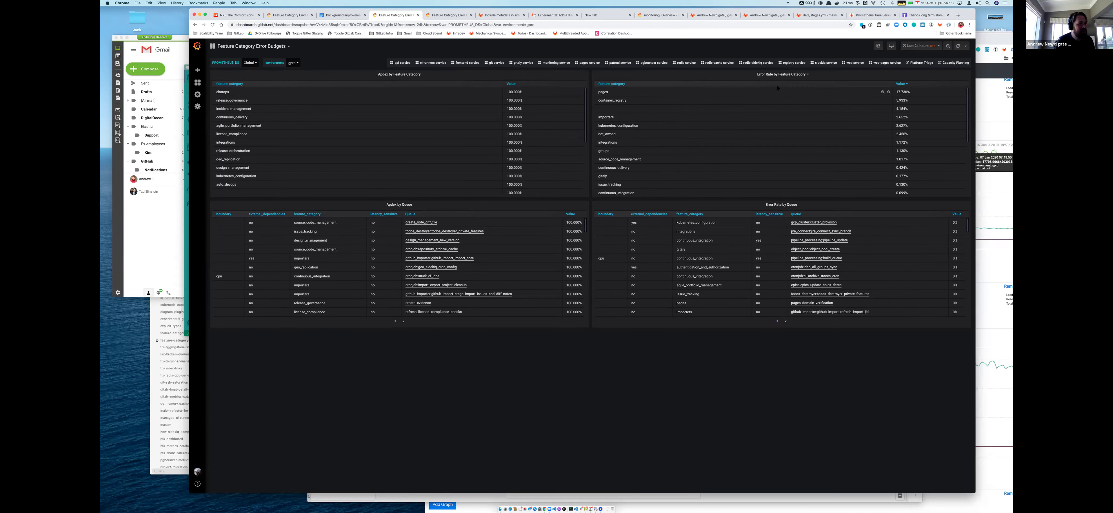
pyautogui.click(881, 93)
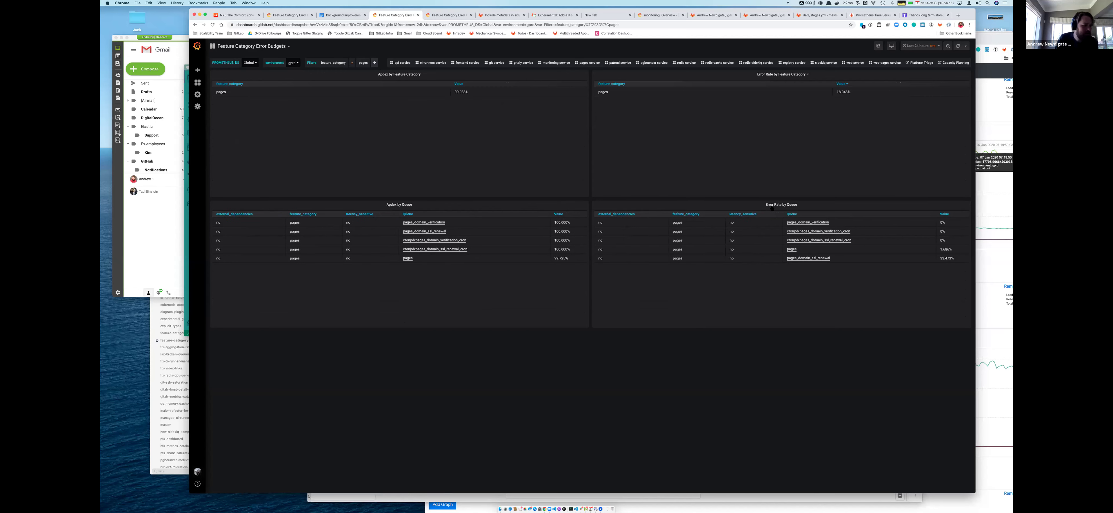
# Step: Sort the Error Rate by Queue table by value in descending order and open the queue details of pages_domain_ssl_renewal
pyautogui.click(945, 215)
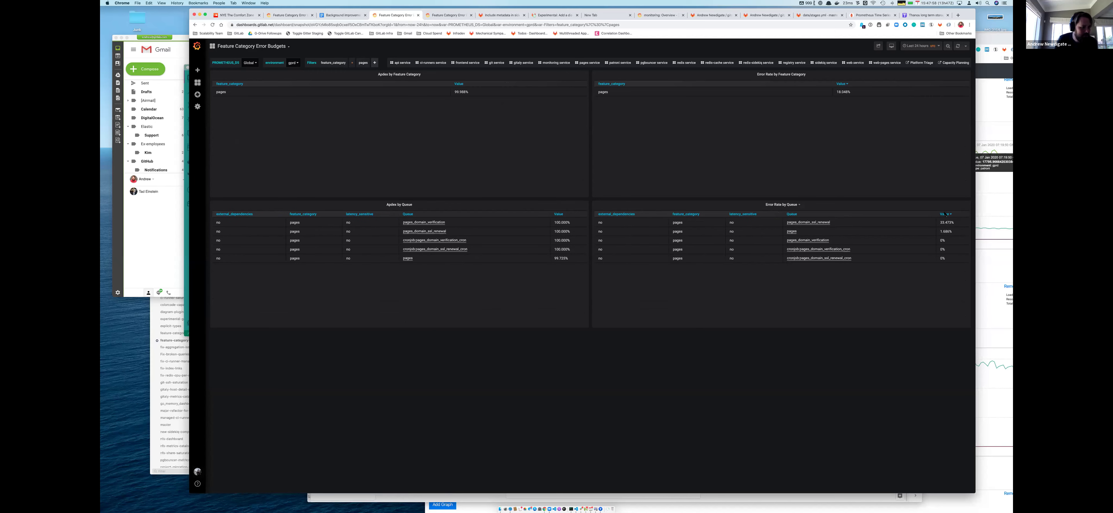
pyautogui.click(818, 223)
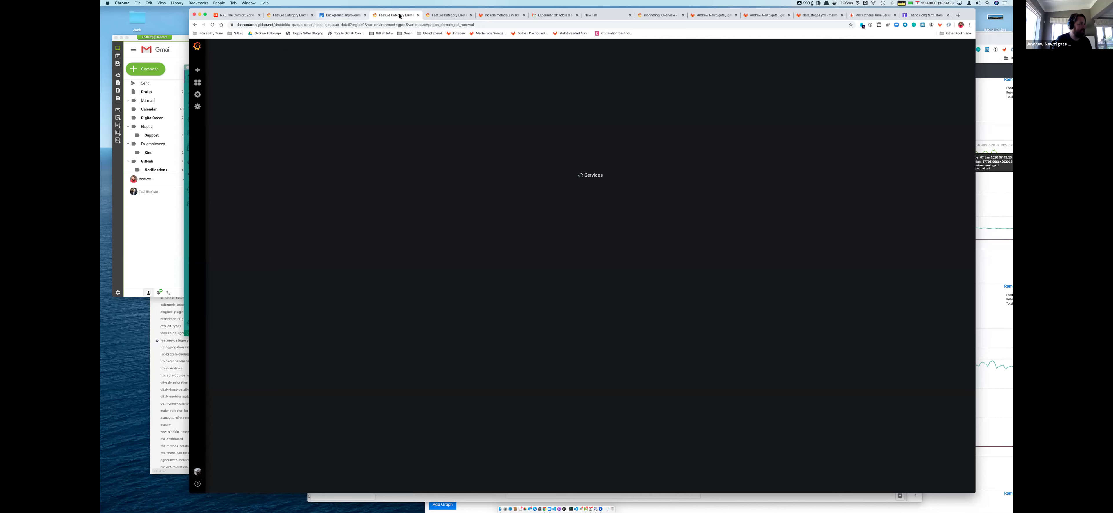
pyautogui.click(343, 15)
pyautogui.click(394, 16)
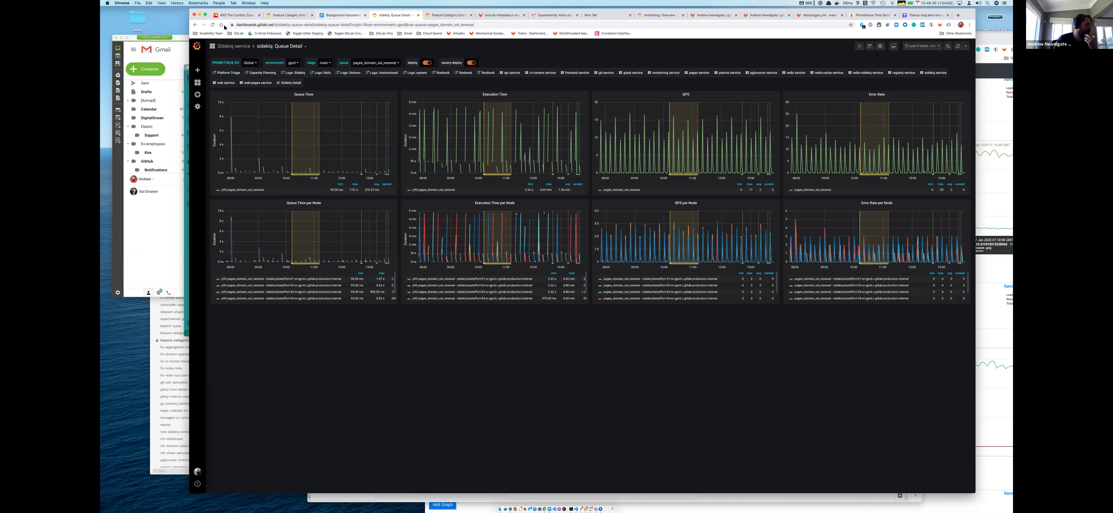
# Step: Return to the error budgets dashboard, sort Error Rate by Feature Category by value in descending order and filter to pages
pyautogui.press('super+bracketleft')
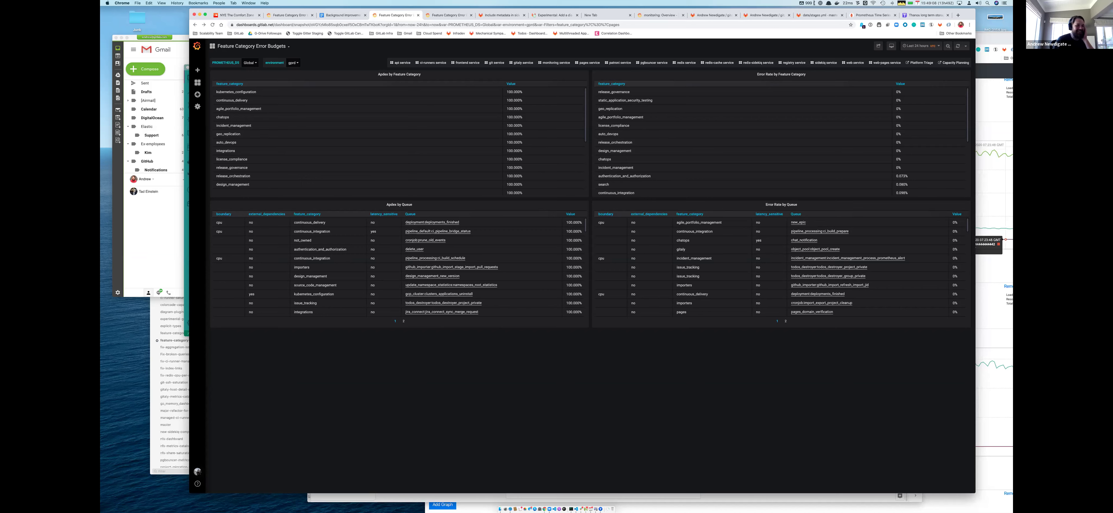
pyautogui.click(901, 85)
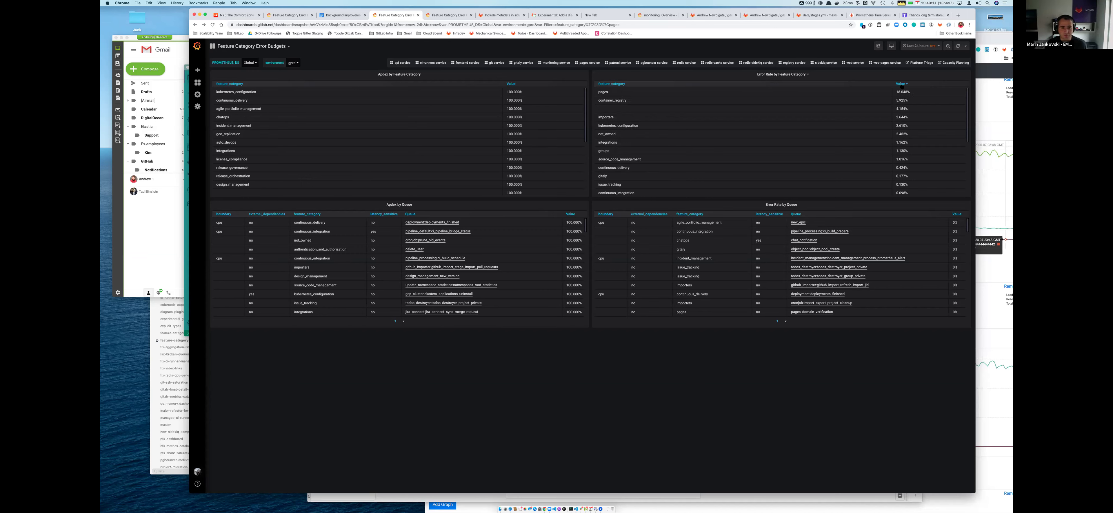
pyautogui.click(882, 91)
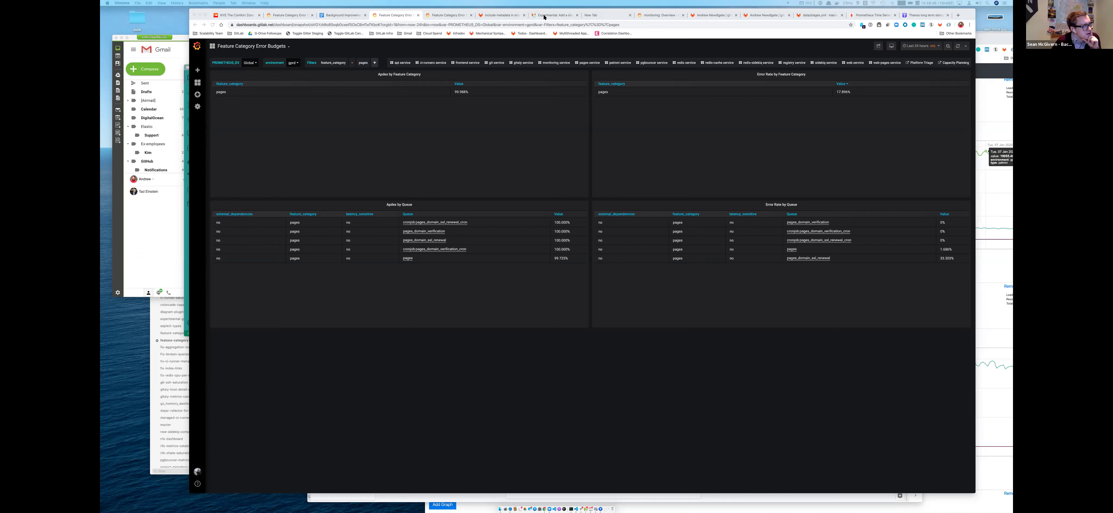
# Step: Go back to the unfiltered dashboard and filter it by the blank feature category in the Error Rate by Feature Category table
pyautogui.click(195, 26)
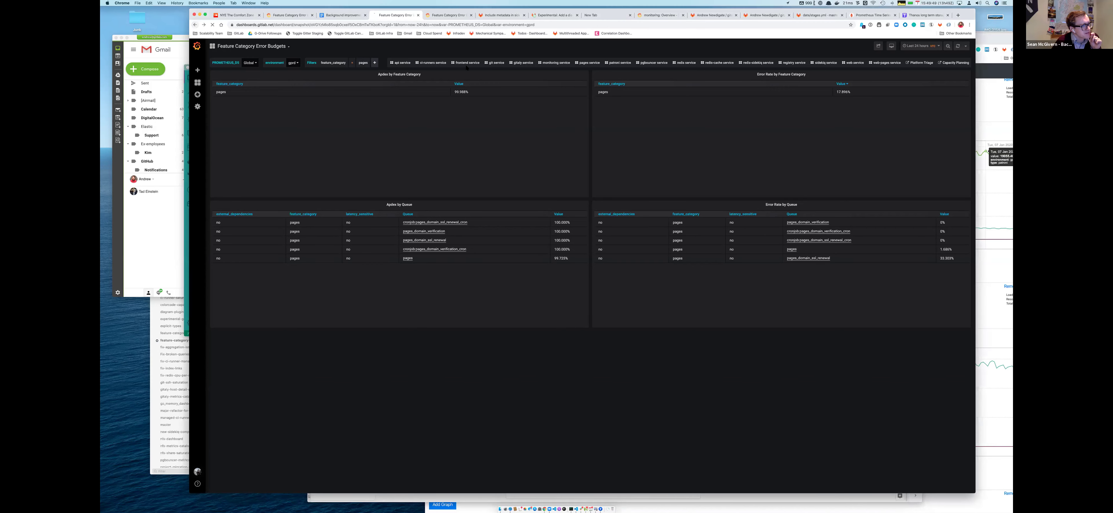
pyautogui.click(195, 25)
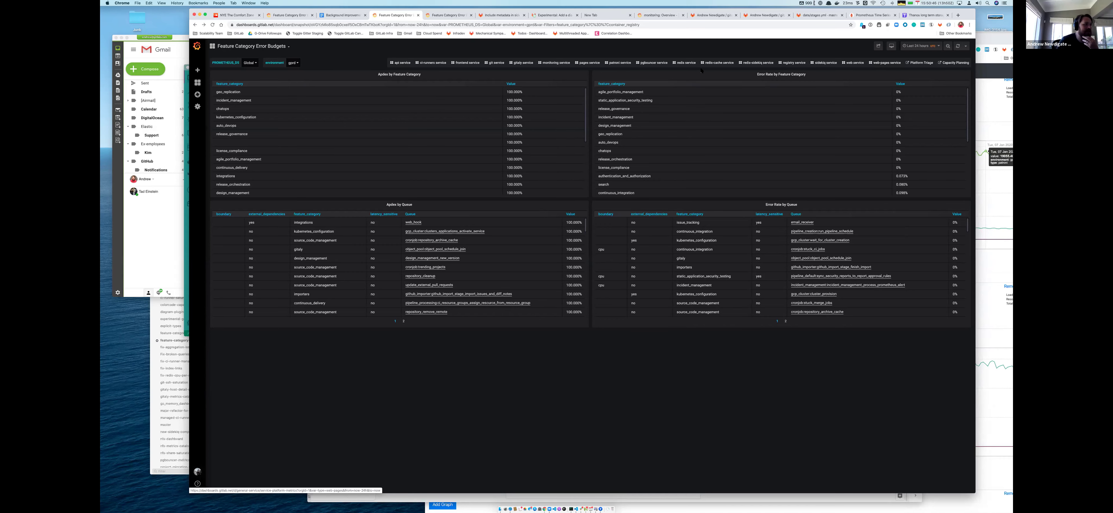
pyautogui.scroll(-5, 673, 134)
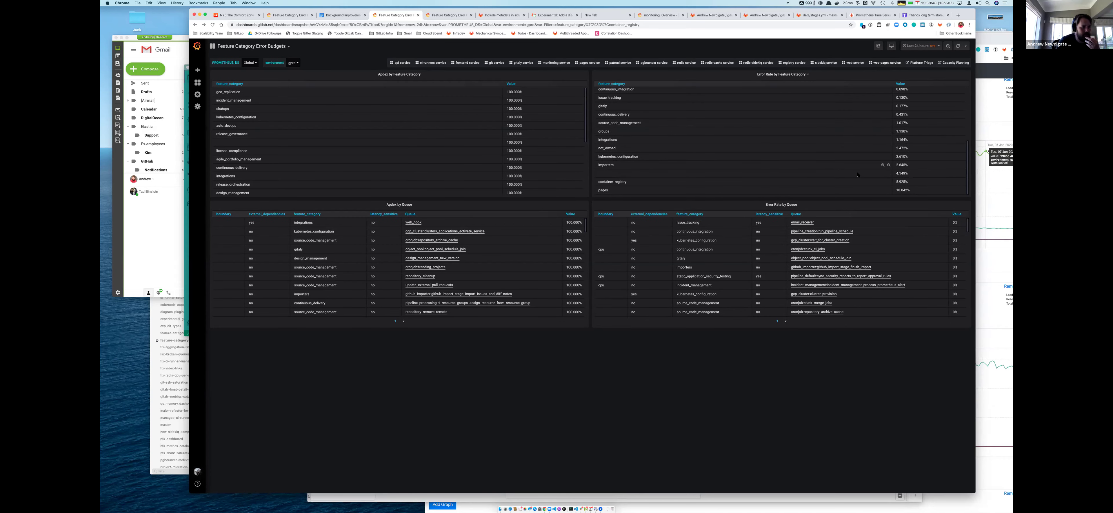
pyautogui.click(882, 174)
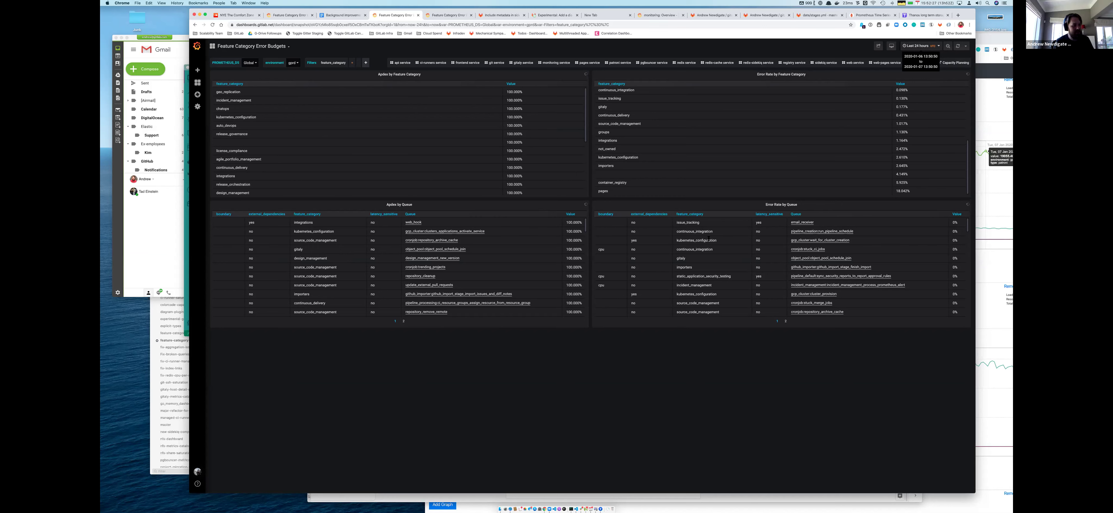
# Step: Highlight the kubernetes_configuration row with external dependencies in the Error Rate by Queue table, from its dependency value through its queue name
pyautogui.moveTo(716, 240); pyautogui.dragTo(676, 241)
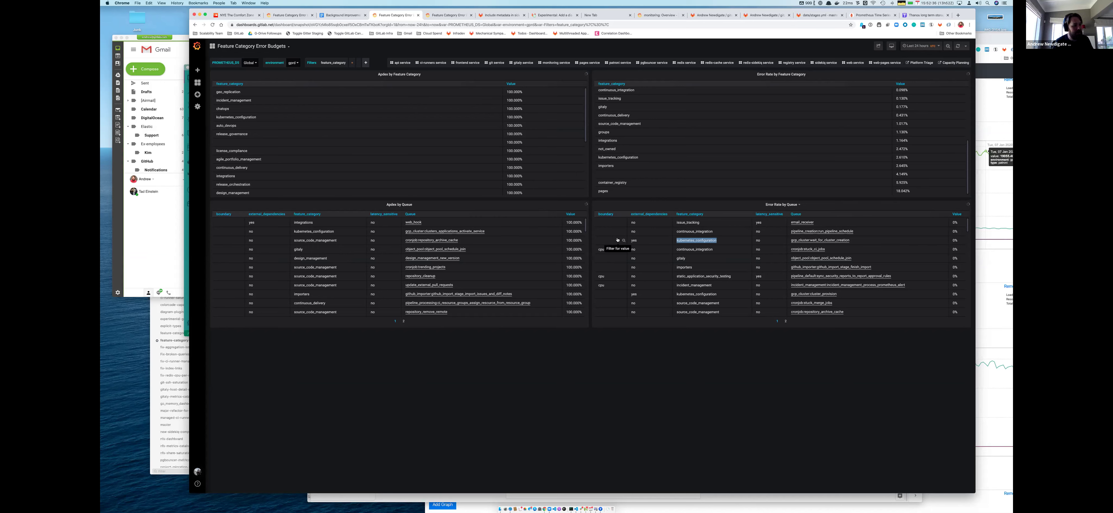
pyautogui.keyDown('shift'); pyautogui.click(631, 242); pyautogui.keyUp('shift')
pyautogui.keyDown('shift'); pyautogui.click(860, 241); pyautogui.keyUp('shift')
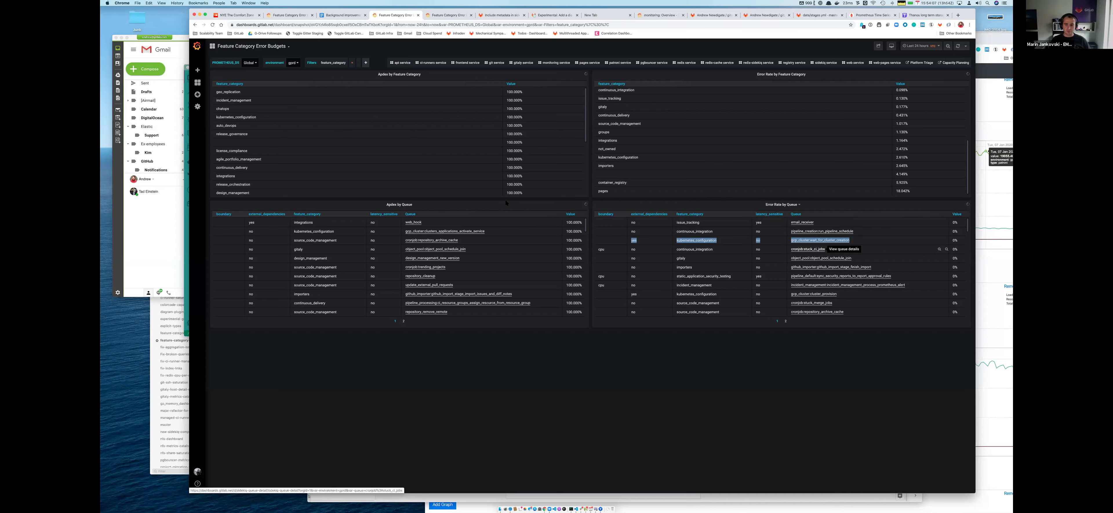
# Step: Switch to the GitLab project in Visual Studio Code and open the file feature_categories.yml
pyautogui.press('super+Tab')
pyautogui.press('super+Tab')
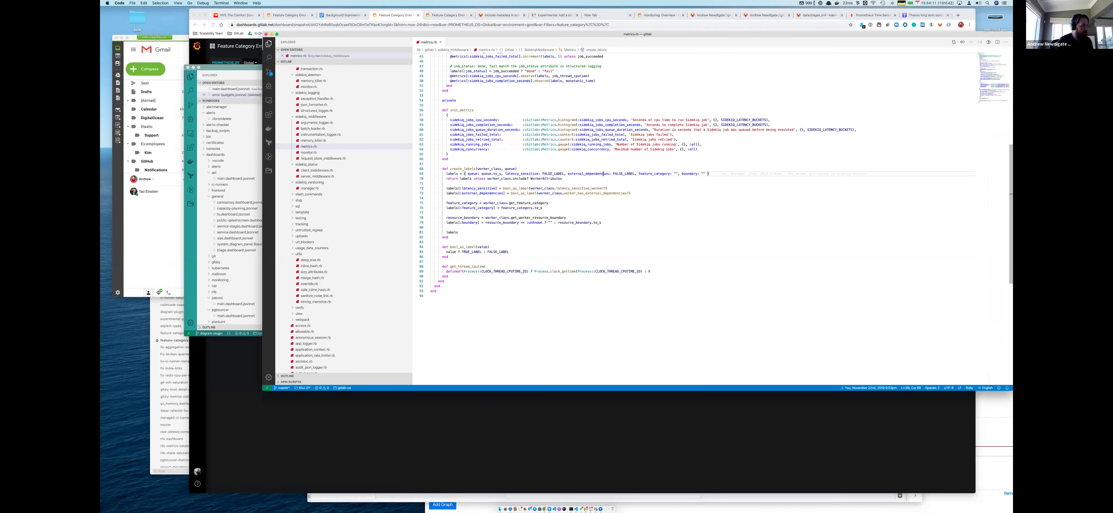
pyautogui.press('super+p')
pyautogui.write('featurecat')
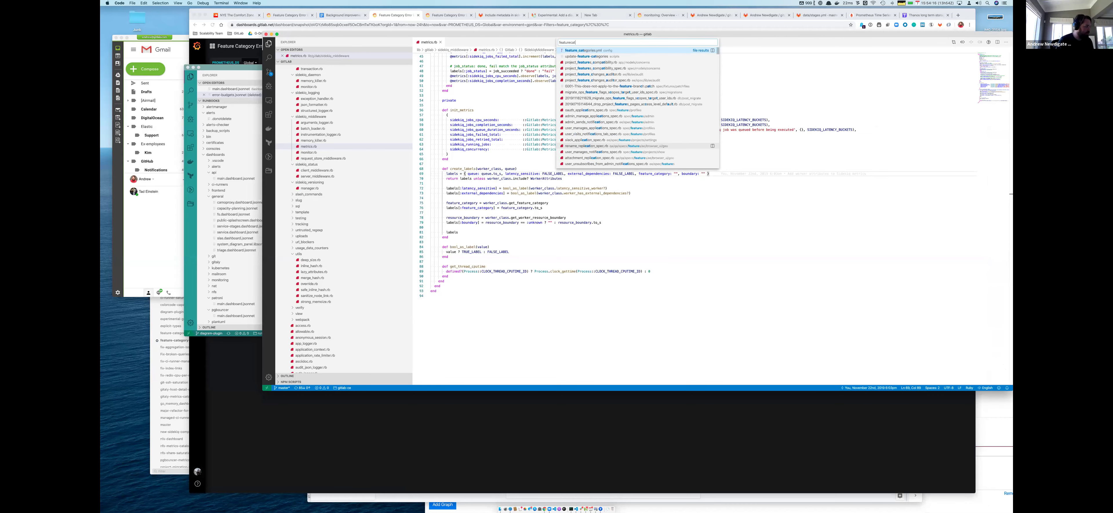
pyautogui.press('Return')
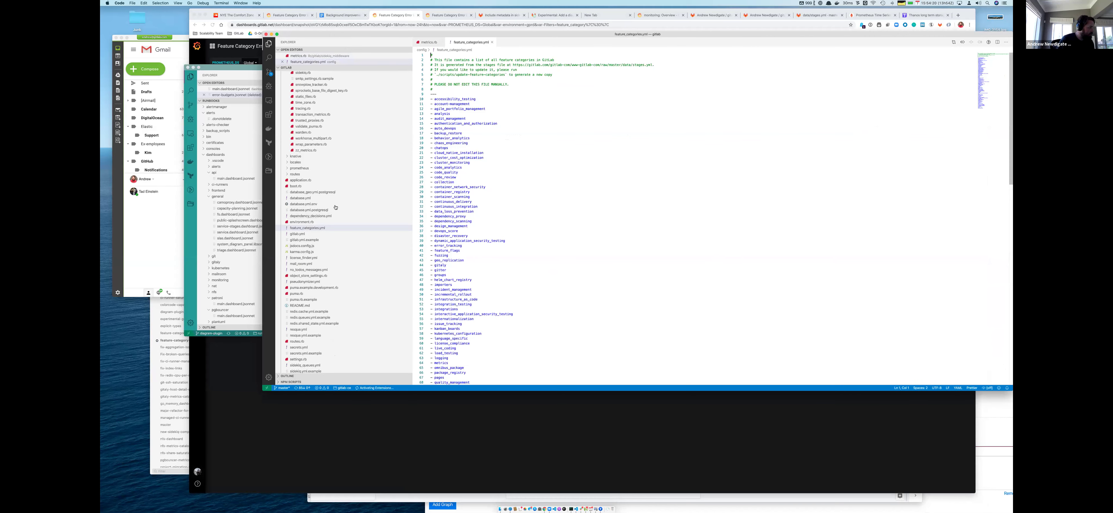
# Step: Point out the opening comment line of feature_categories.yml and enlarge the editor display by three zoom levels
pyautogui.scroll(5, 335, 208)
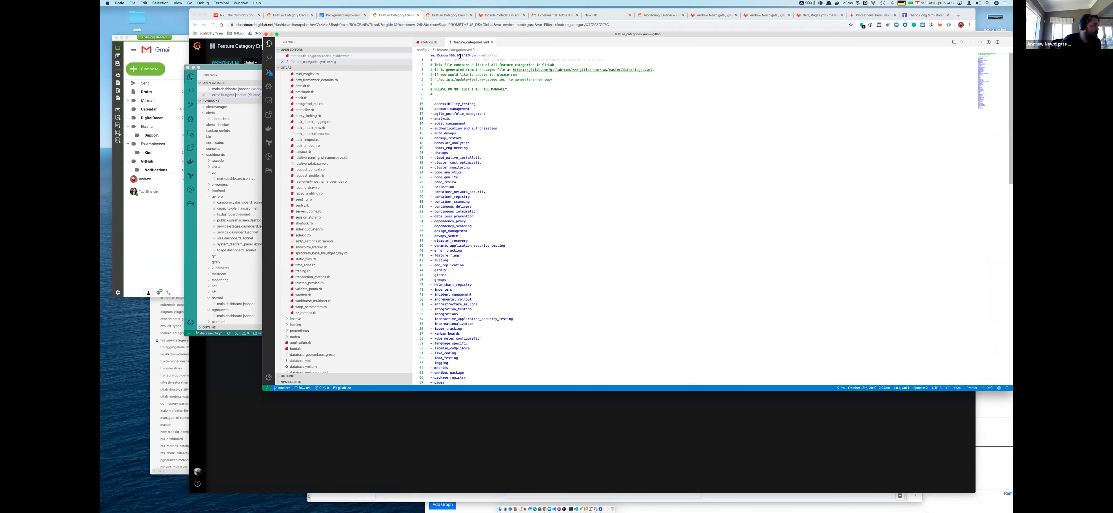
pyautogui.moveTo(436, 65); pyautogui.dragTo(555, 65)
pyautogui.click(493, 65)
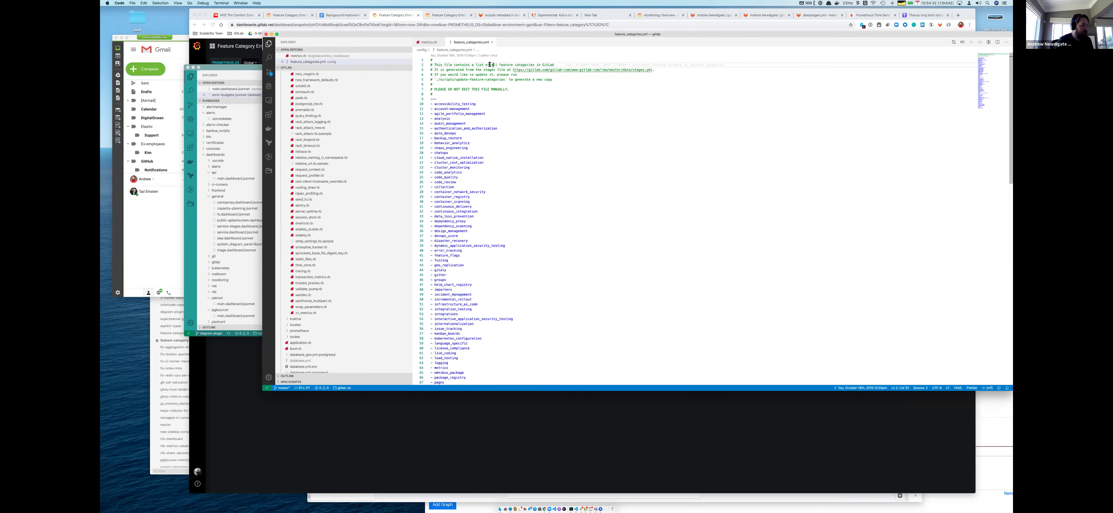
pyautogui.press('super+equal')
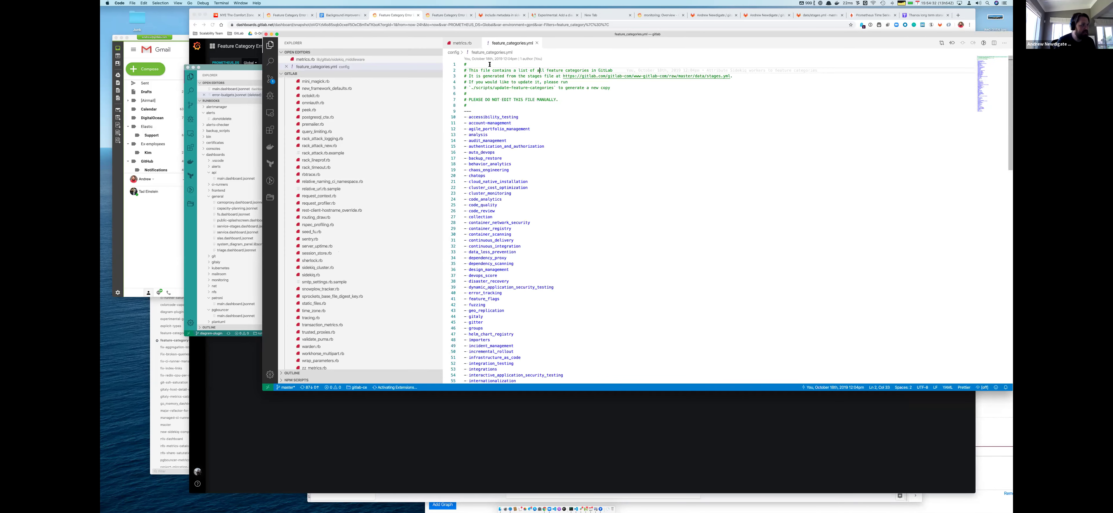
pyautogui.press('super+equal')
pyautogui.press('super+equal')
# Step: Copy the update script's path from the file's header comment and run ./scripts/update-feature-categories in the iTerm2 terminal
pyautogui.click(638, 102)
pyautogui.click(712, 103)
pyautogui.moveTo(714, 104)
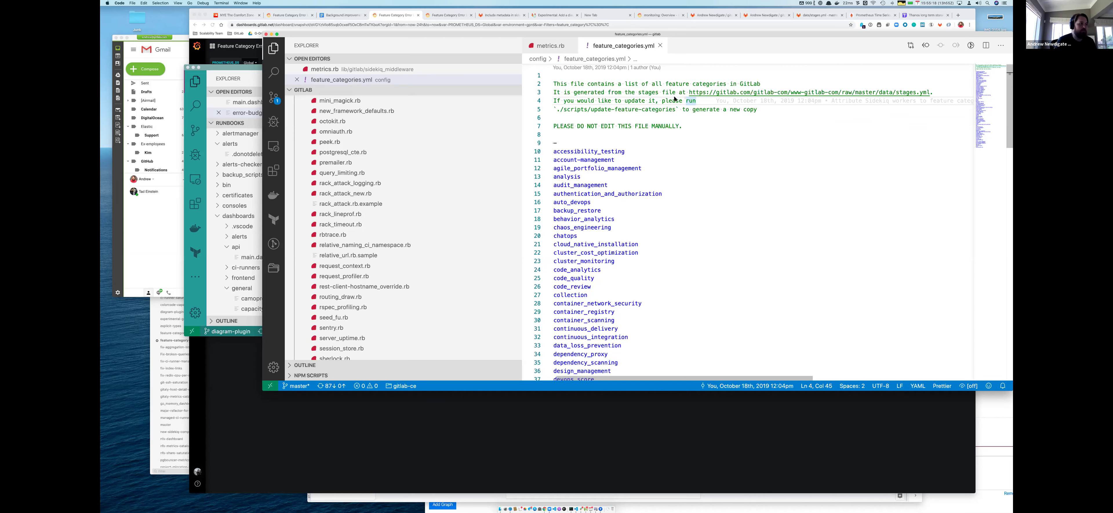
pyautogui.moveTo(676, 110); pyautogui.dragTo(564, 112)
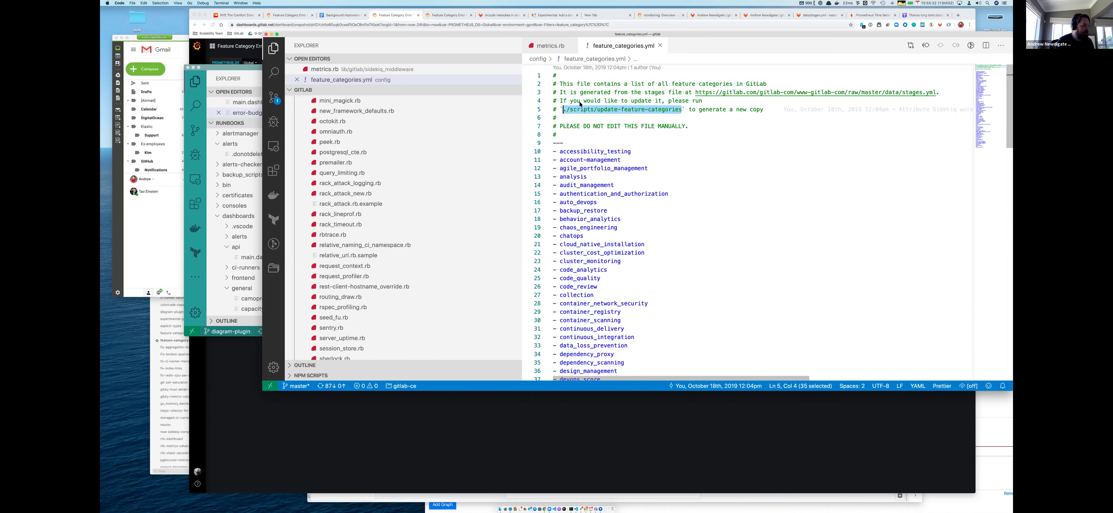
pyautogui.press('super+Tab')
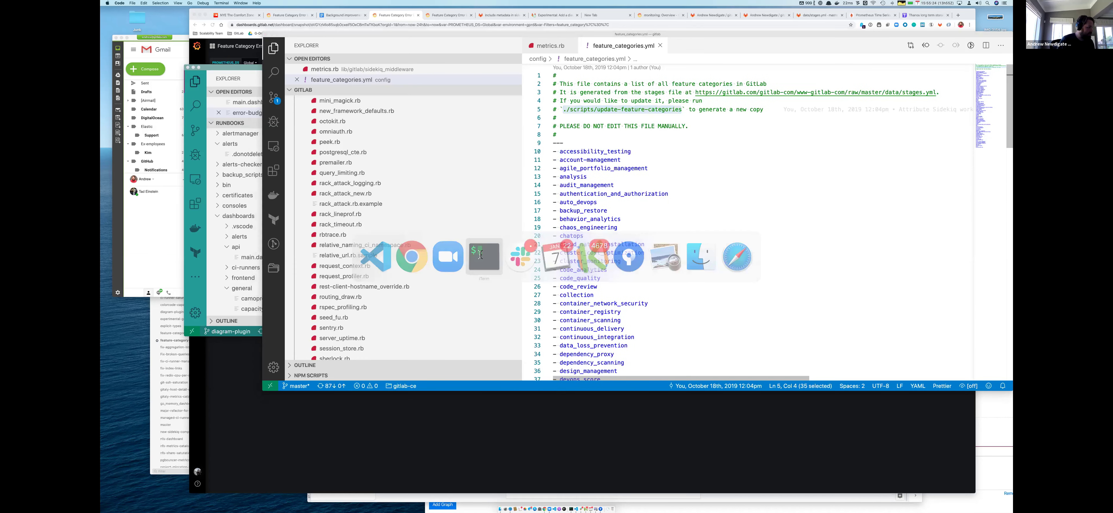
pyautogui.write('./scripts/update-feature-categories')
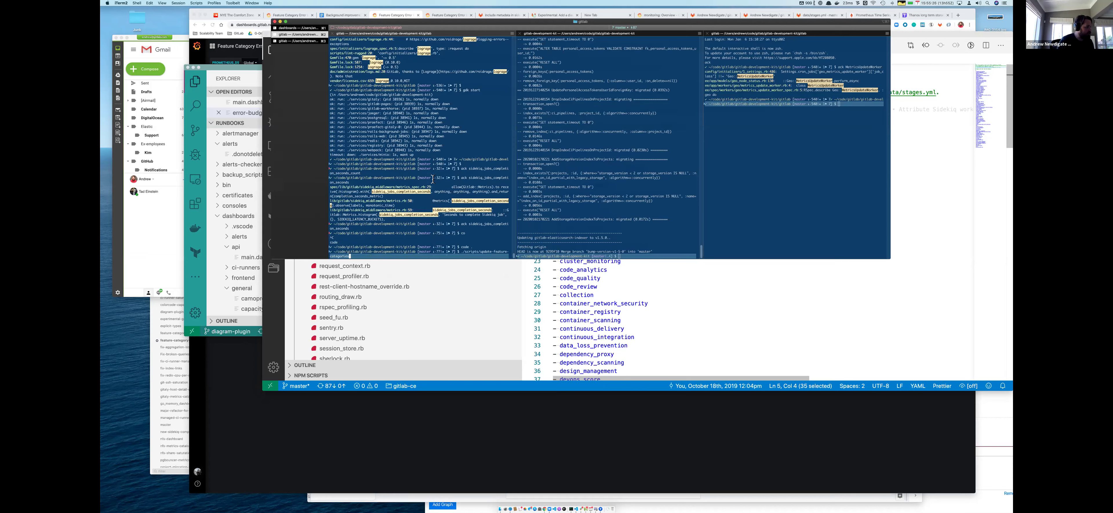
pyautogui.press('Return')
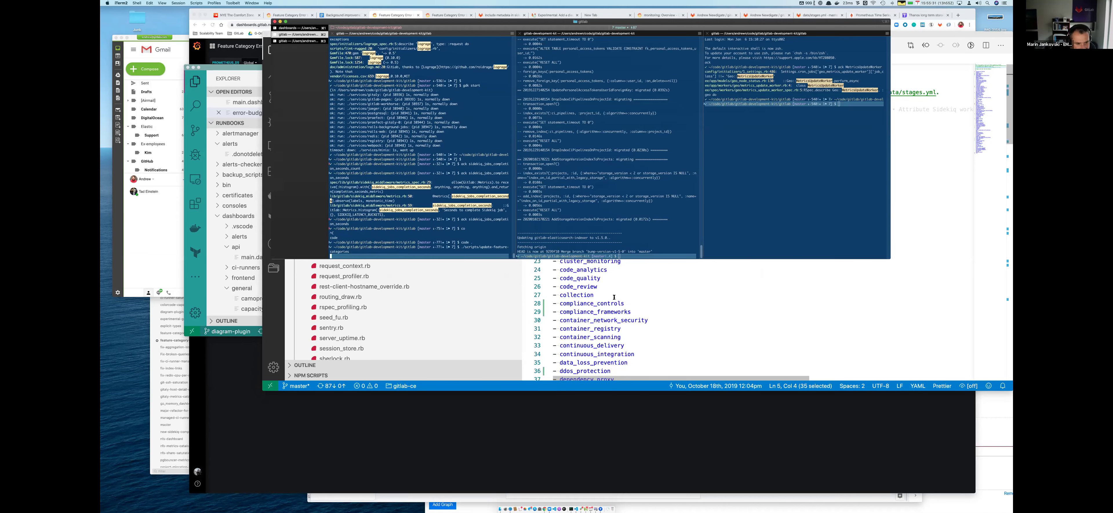
# Step: Back in feature_categories.yml, highlight the newly added compliance_controls and ddos_protection categories
pyautogui.click(579, 305)
pyautogui.click(568, 312)
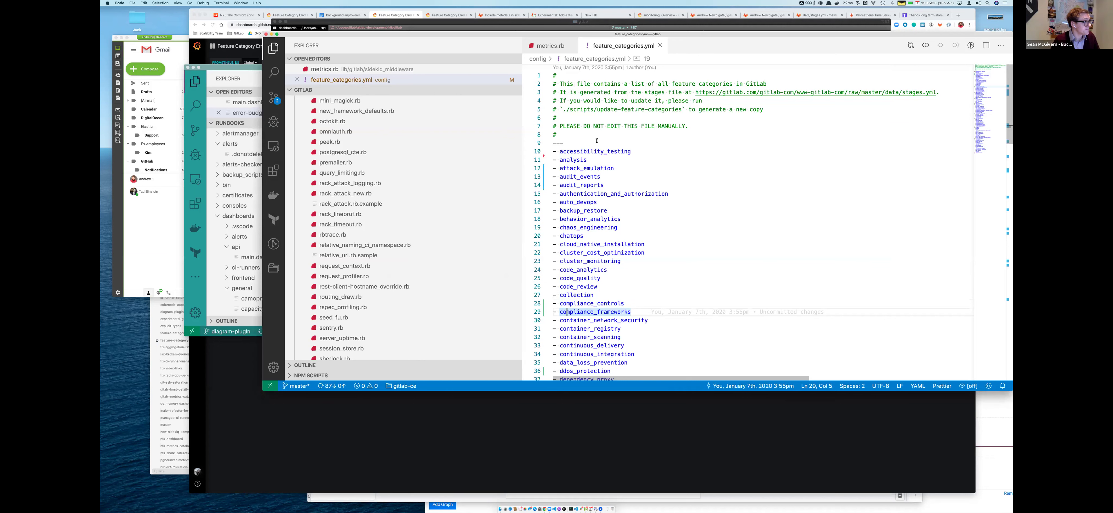
pyautogui.scroll(-6, 597, 141)
pyautogui.press('super+d')
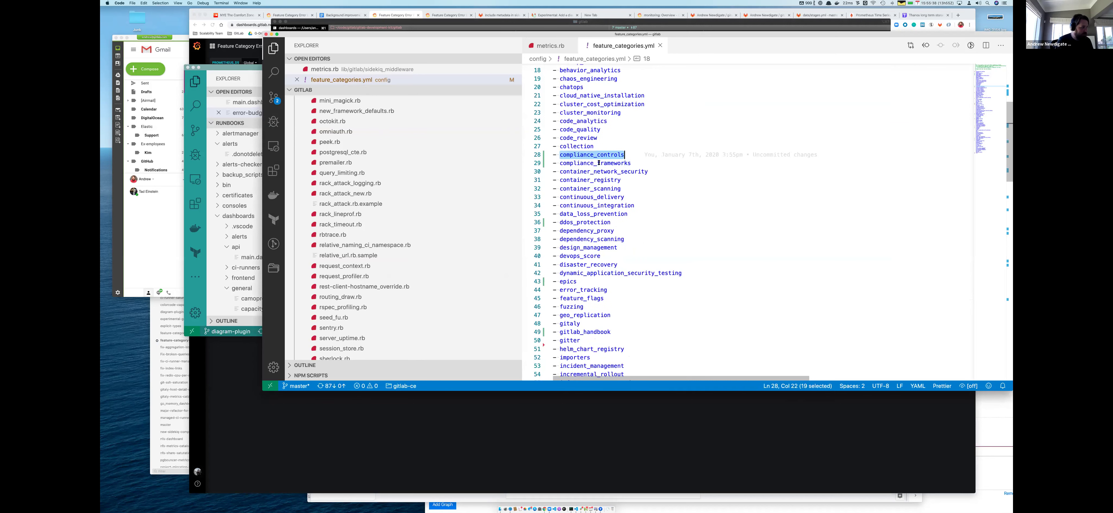
pyautogui.press('Down')
pyautogui.press('Down')
pyautogui.press('Down')
pyautogui.press('Down')
pyautogui.press('Down')
pyautogui.press('Down')
pyautogui.press('Down')
pyautogui.press('super+d')
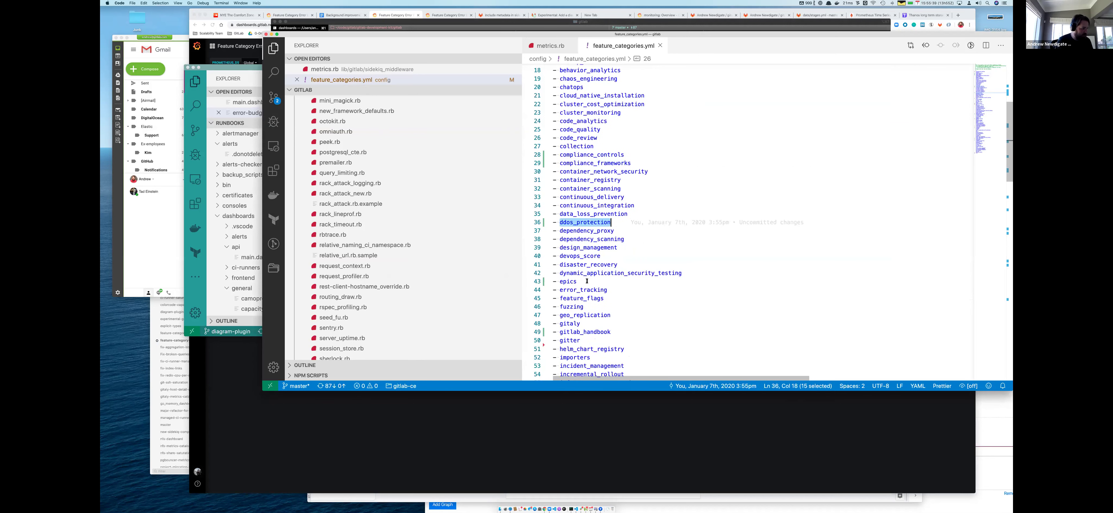
# Step: Highlight the newly added epics category and look through the rest of the regenerated list
pyautogui.click(563, 281)
pyautogui.scroll(-1, 564, 268)
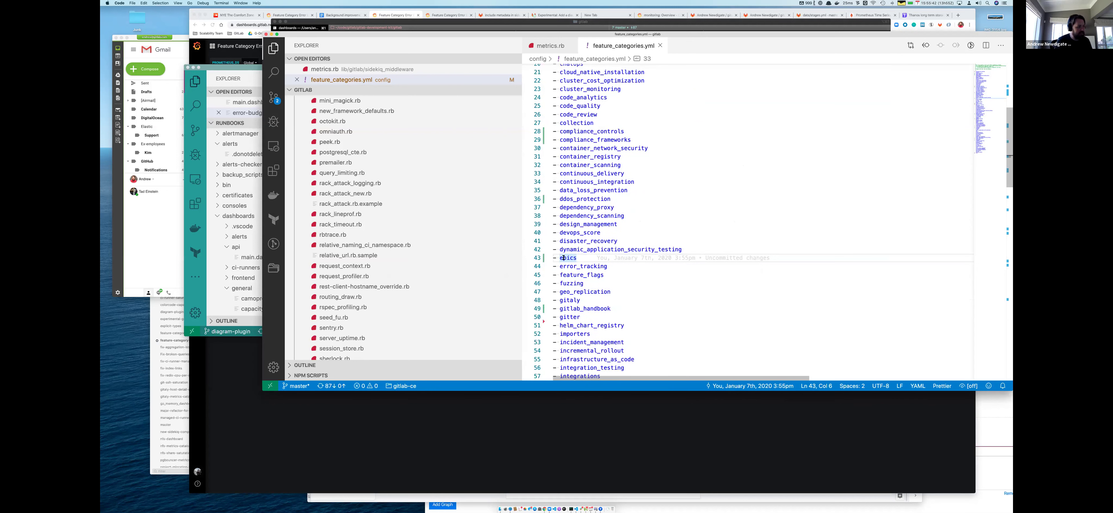
pyautogui.press('super+d')
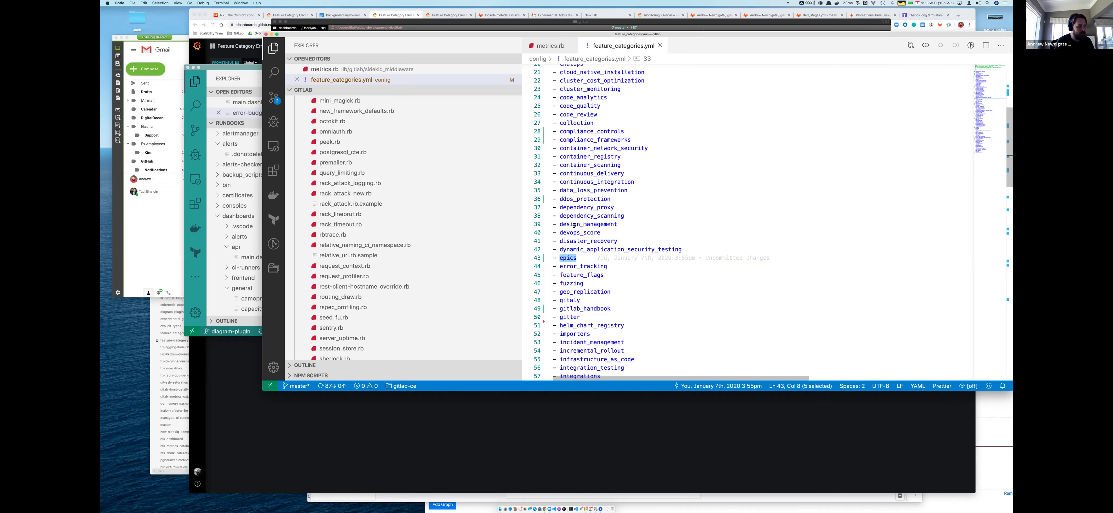
pyautogui.scroll(-5, 575, 242)
pyautogui.scroll(15, 575, 260)
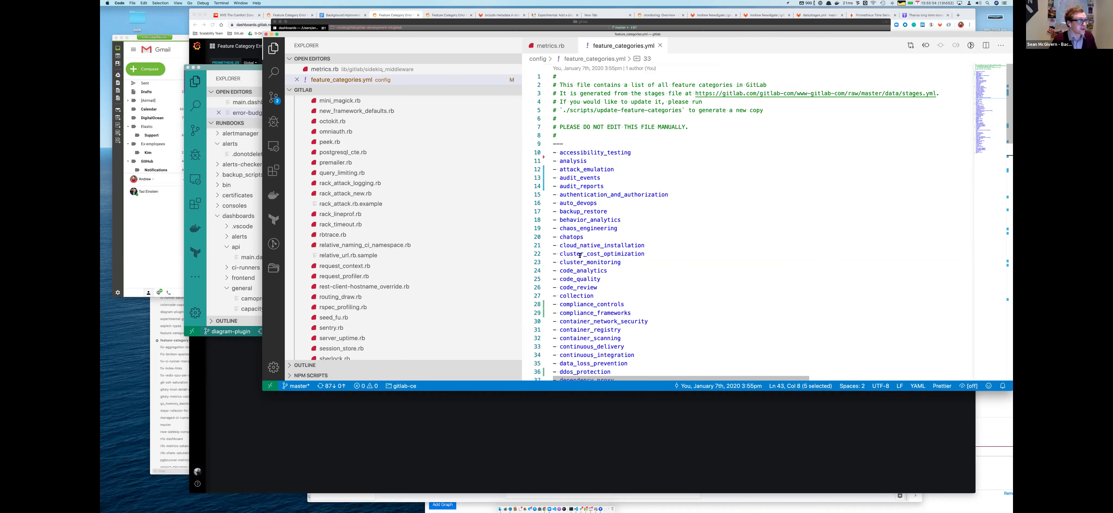
# Step: Search feature_categories.yml for "agile"
pyautogui.click(640, 166)
pyautogui.press('super+f')
pyautogui.write('agile')
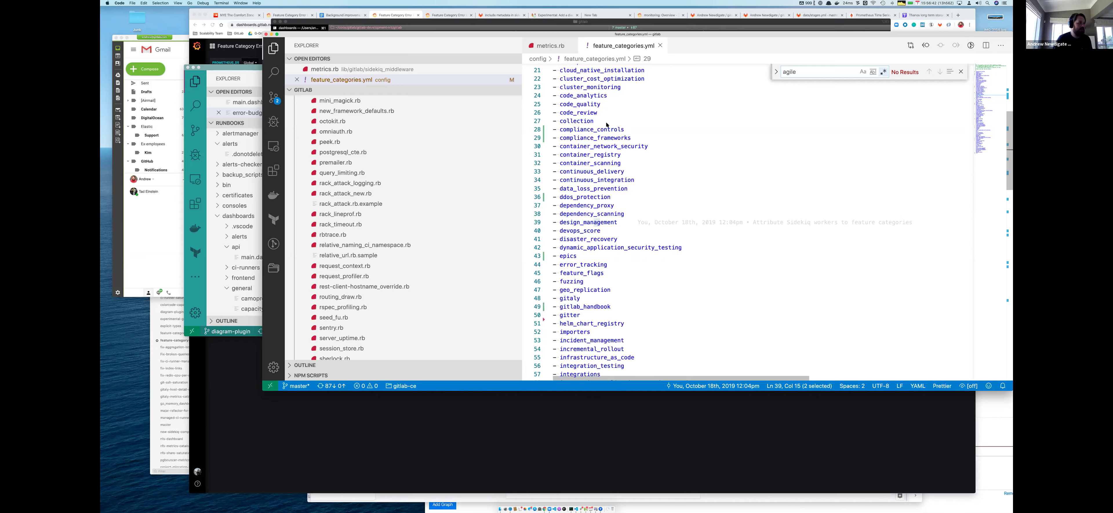
# Step: In the Background improvements demo document in Chrome, add the sub-item "Dry-run of feature category changes." after the registry deletion issue
pyautogui.click(345, 16)
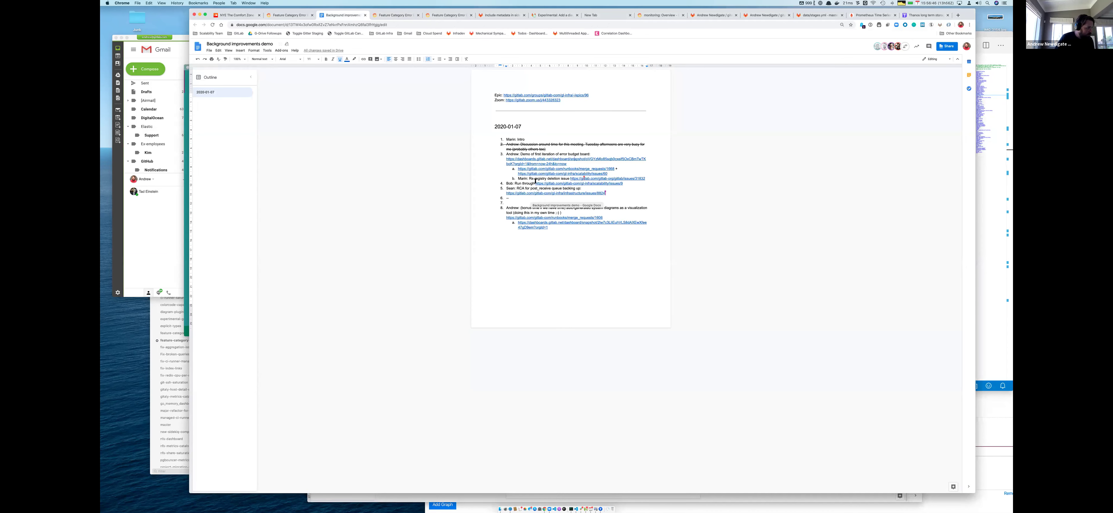
pyautogui.click(648, 174)
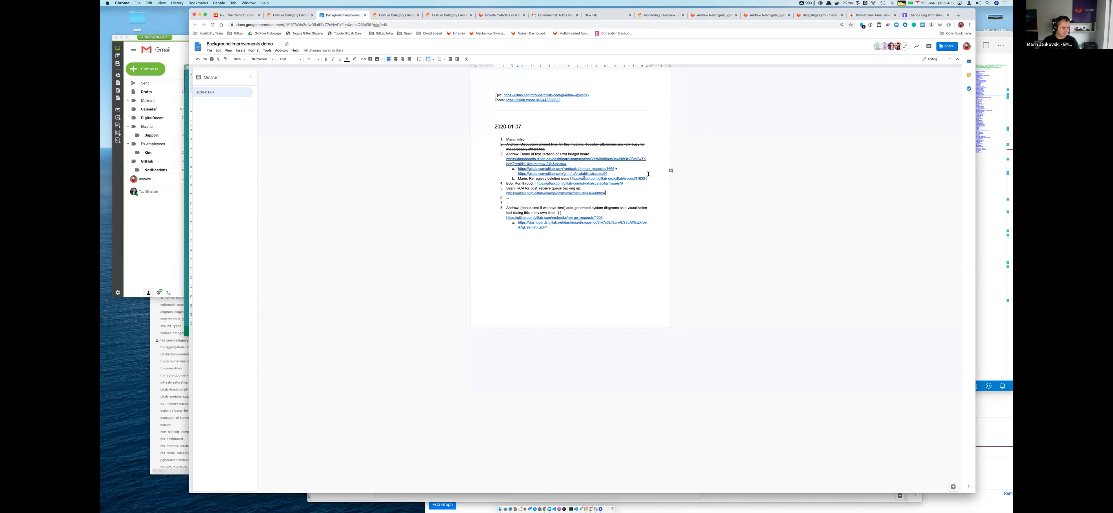
pyautogui.press('Return')
pyautogui.write('Dry')
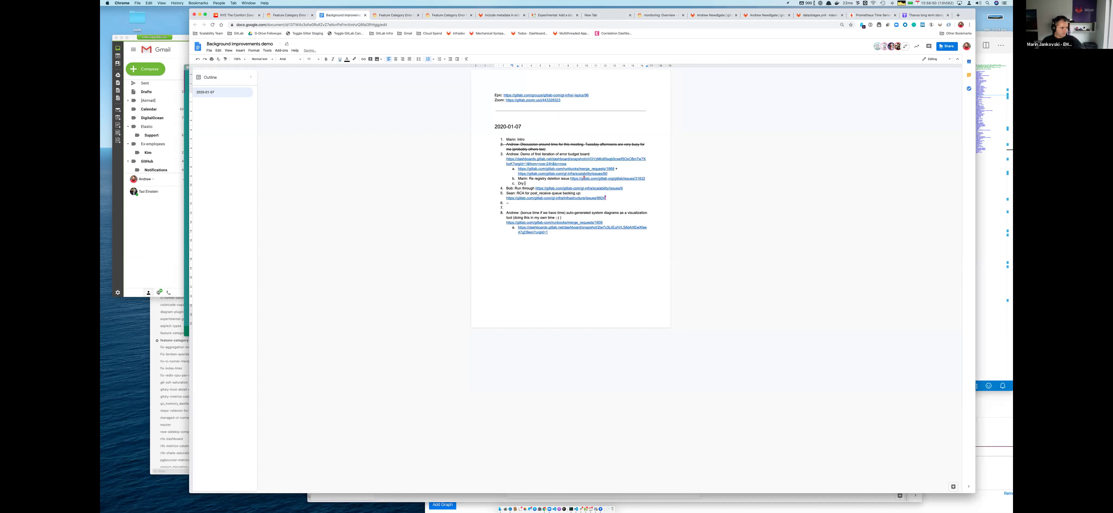
pyautogui.write('-run of feature ca')
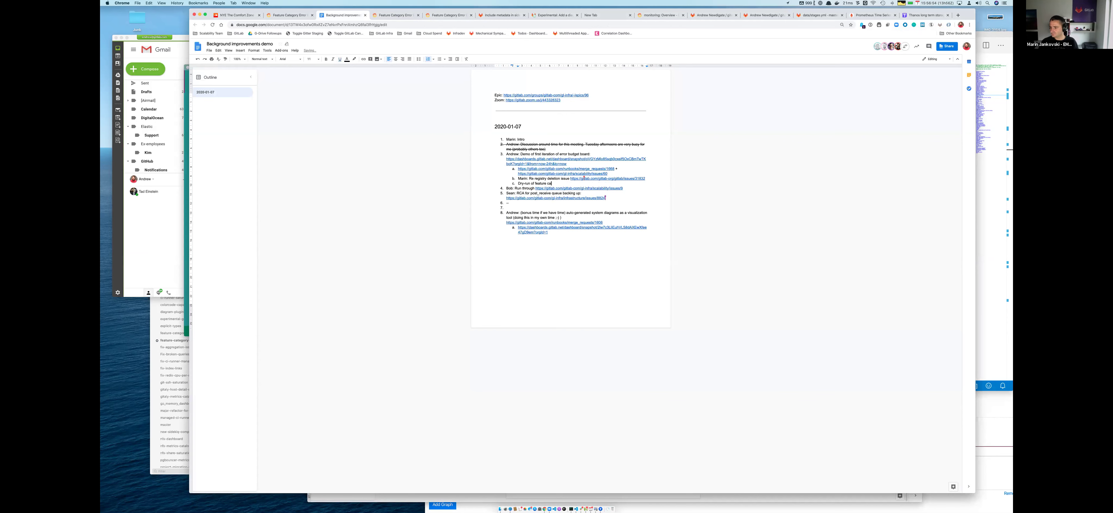
pyautogui.write('tegory changes.')
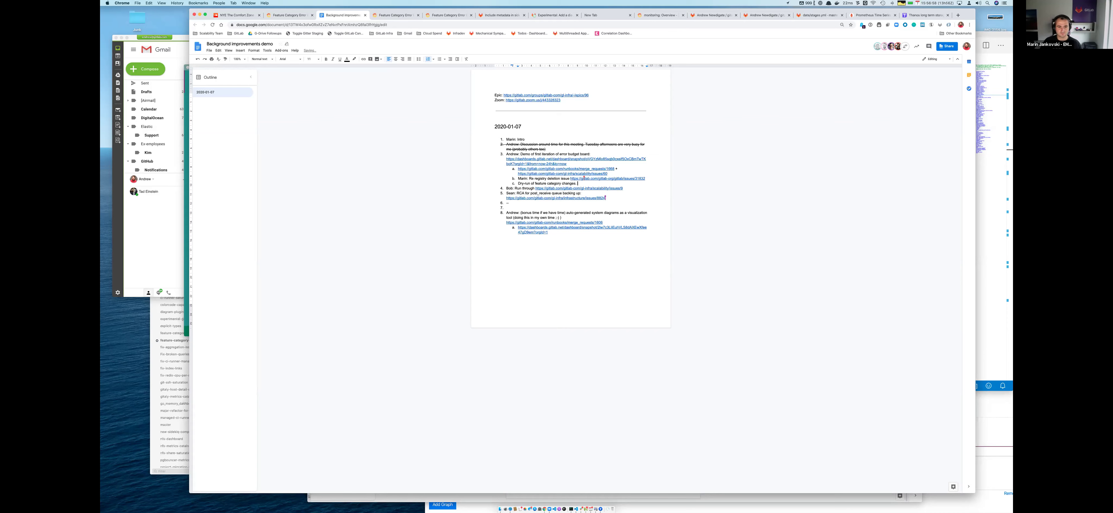